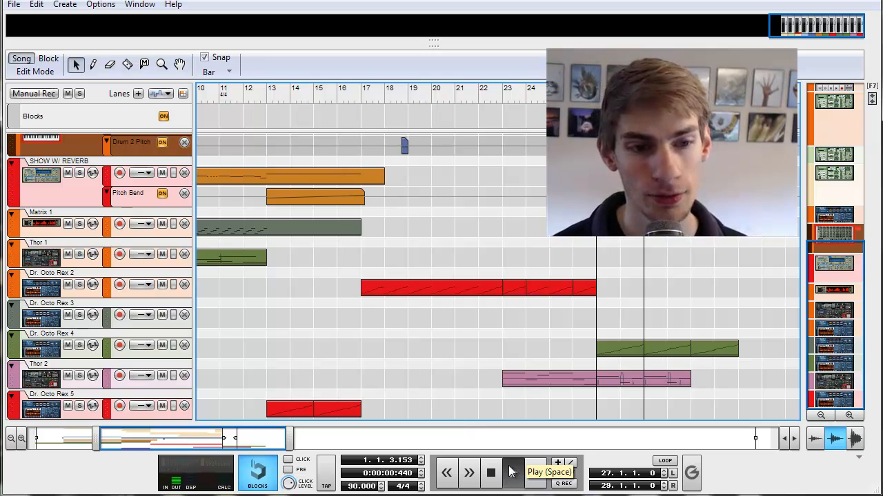
Look over the song's opening from bar 1 across all tracks during playback and select the Thor 1 track.
left_click_drag(193, 438, 131, 439)
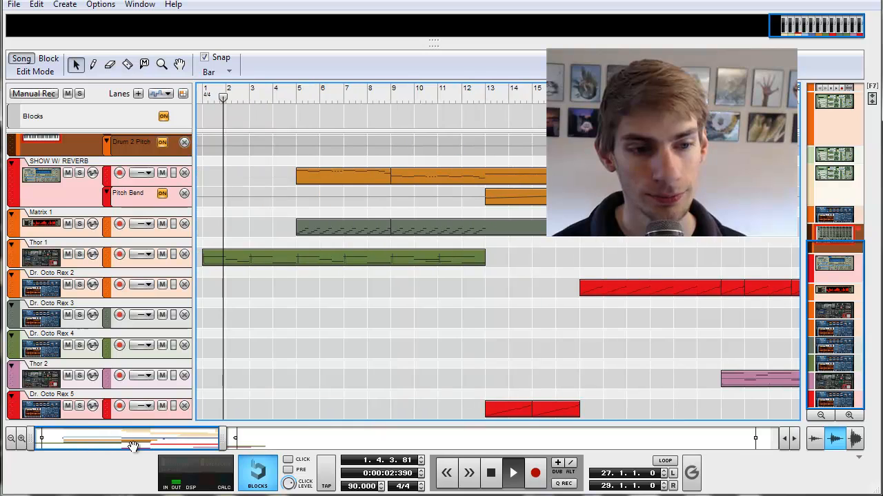
left_click_drag(232, 439, 296, 442)
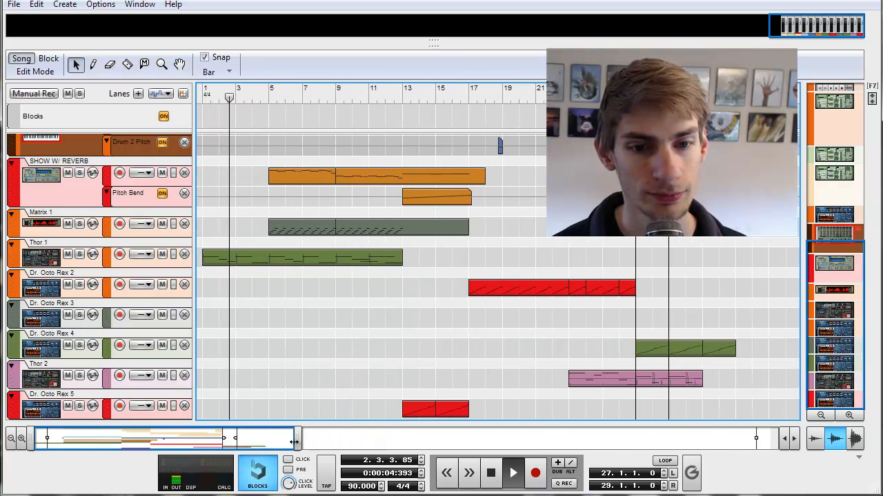
scroll(327, 327, "up", 6)
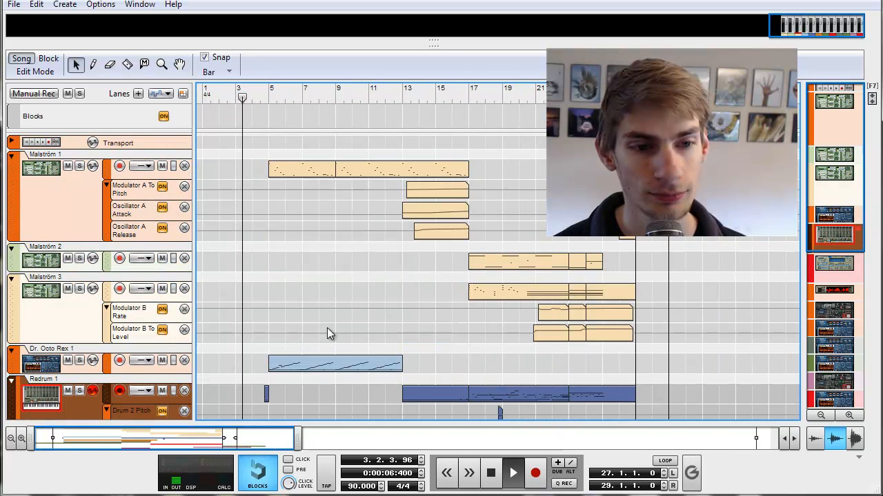
scroll(327, 328, "down", 6)
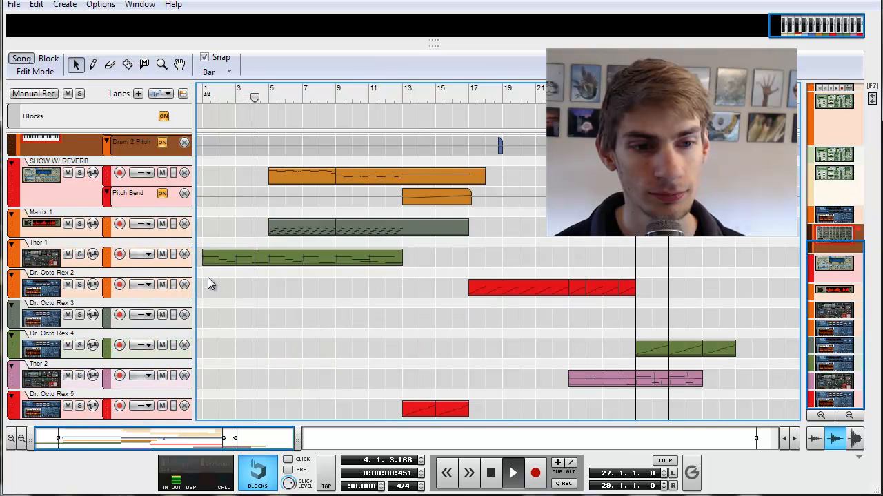
left_click(96, 250)
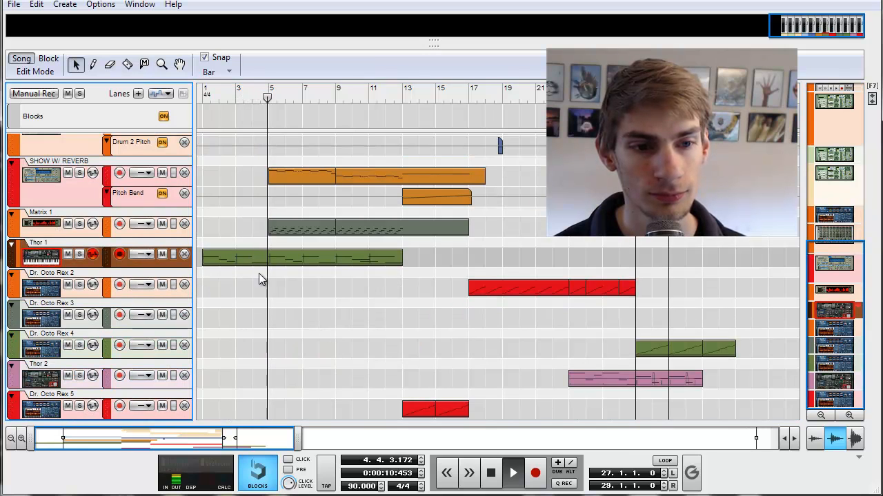
Examine the slice notes in the Dr. Octo Rex 1 clip starting at bar 5 and return to the arrangement.
scroll(277, 248, "up", 3)
left_click(285, 233)
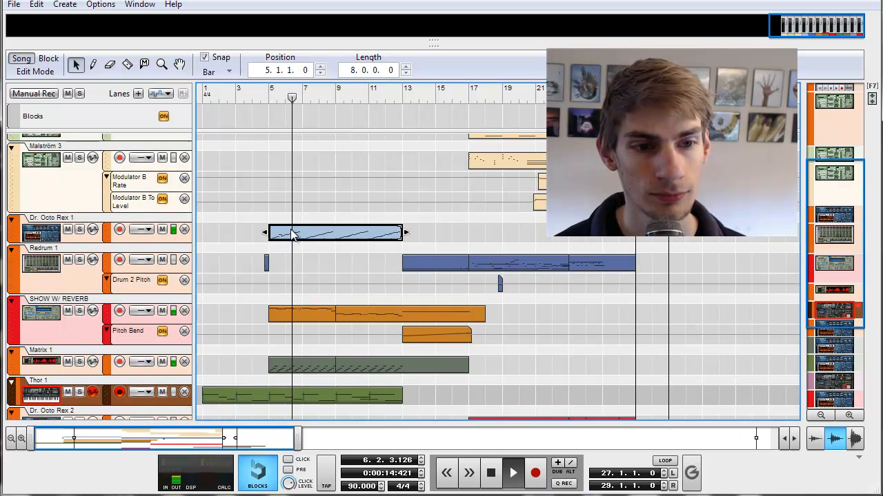
double_click(334, 231)
scroll(322, 308, "down", 3)
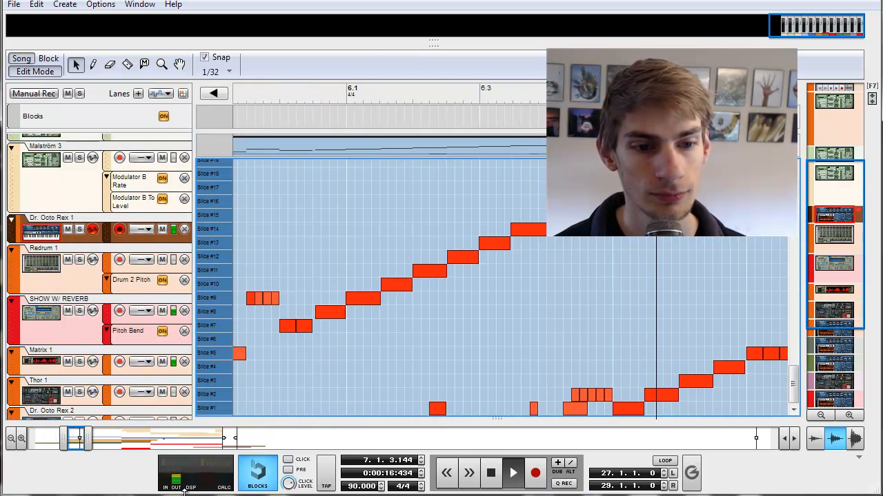
left_click_drag(89, 438, 123, 442)
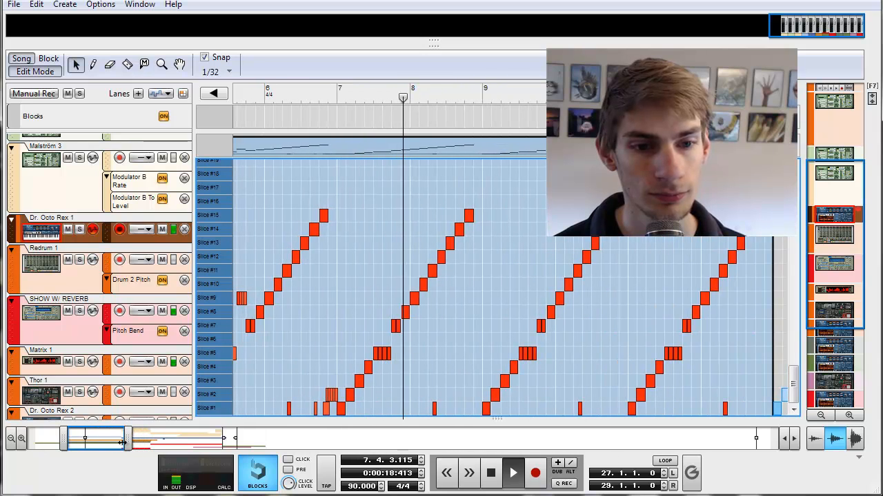
left_click(36, 71)
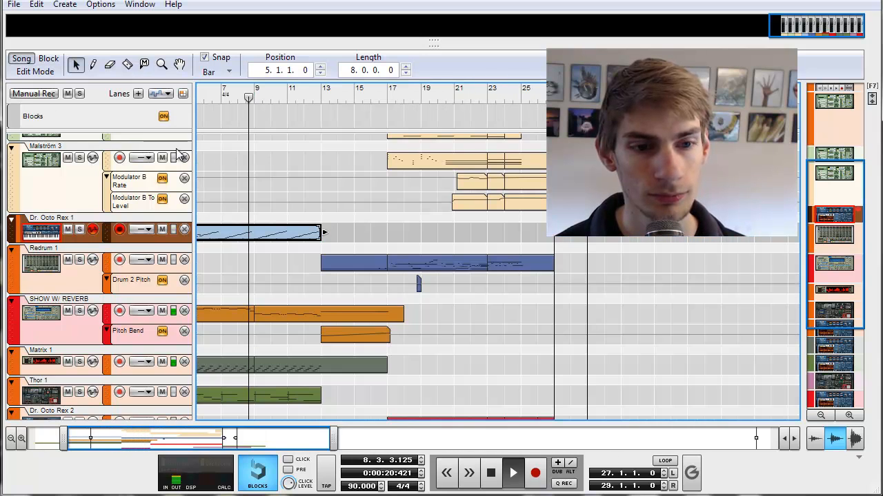
Examine the notes and pitch bend automation in the SHOW W/ REVERB clip starting at bar 9 and return to the arrangement.
scroll(267, 255, "down", 4)
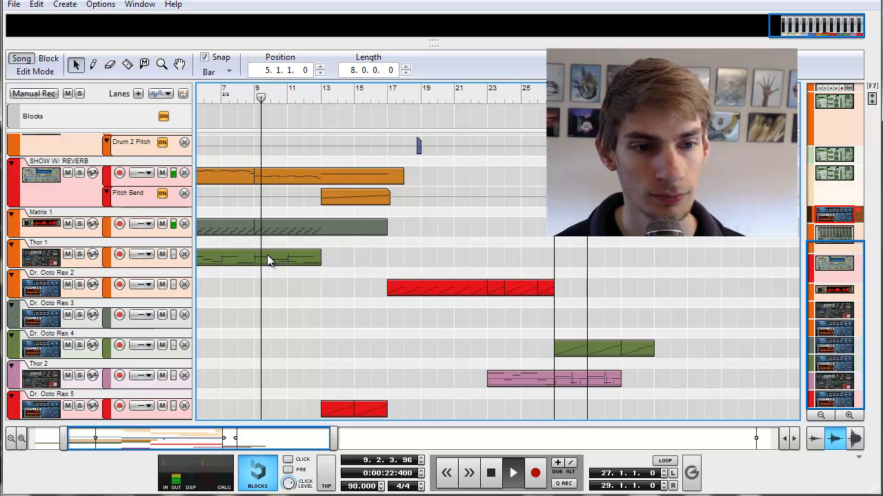
scroll(267, 257, "up", 4)
left_click(293, 318)
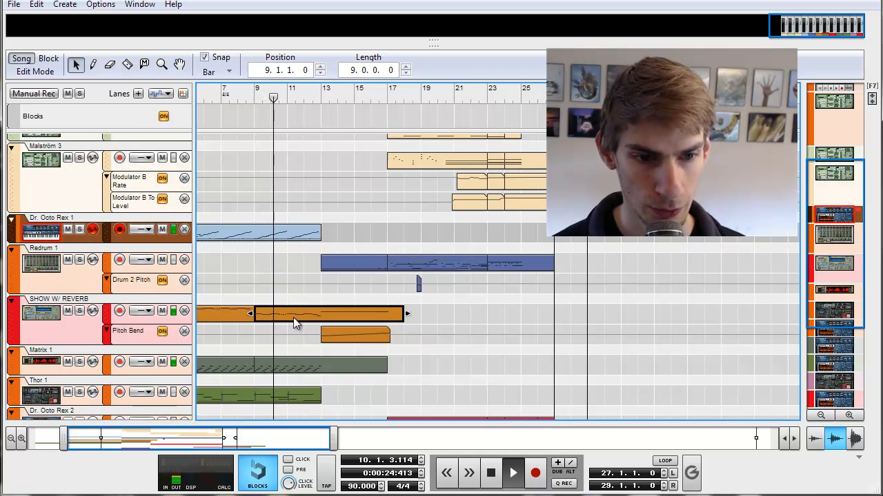
double_click(293, 317)
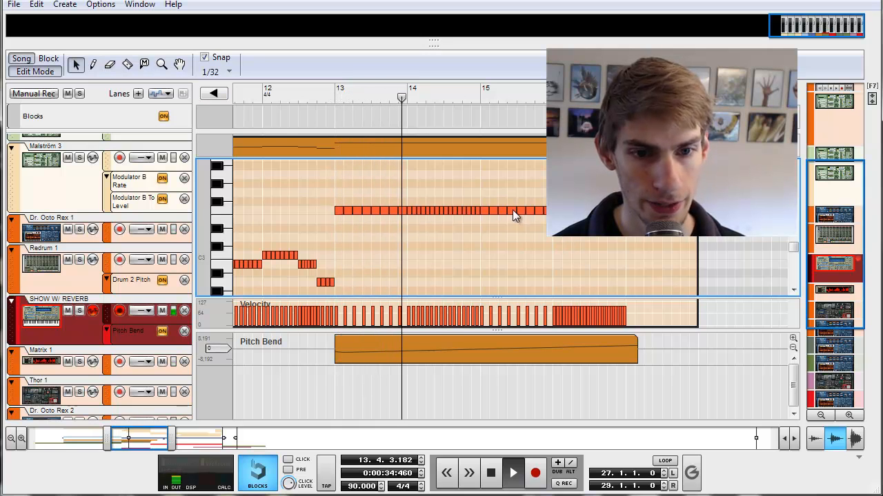
left_click(568, 345)
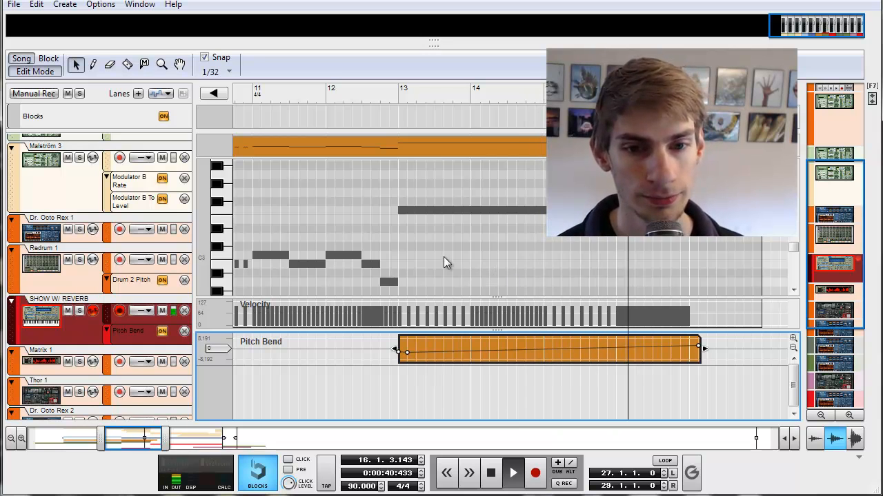
left_click(14, 75)
left_click(537, 279)
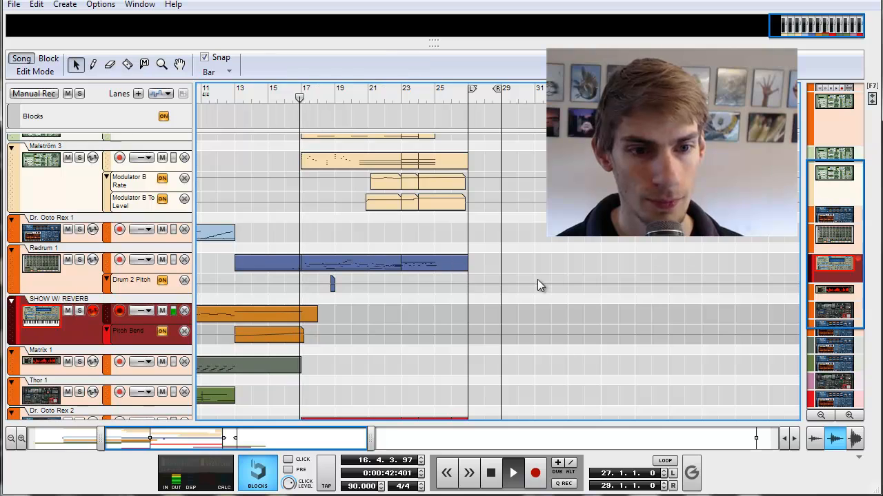
Examine the drum notes in the Redrum 1 clip starting at bar 17 and return to the arrangement.
scroll(541, 277, "up", 4)
scroll(243, 312, "down", 4)
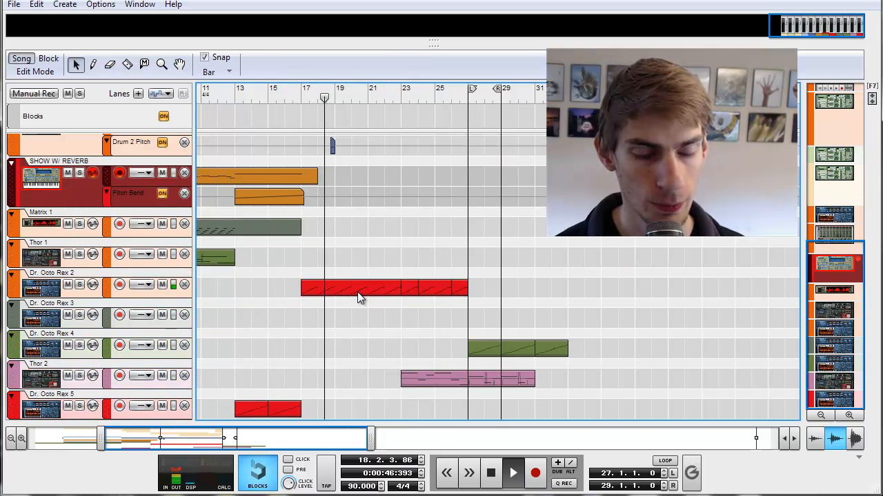
scroll(357, 292, "up", 3)
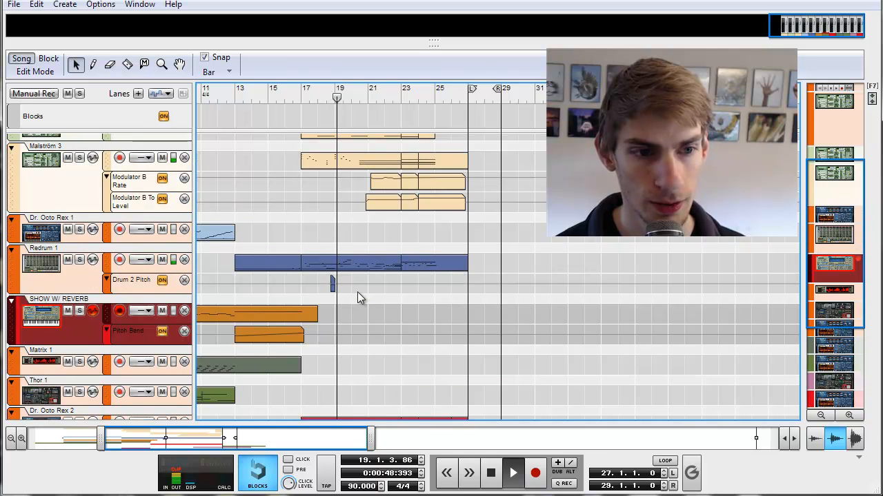
double_click(355, 264)
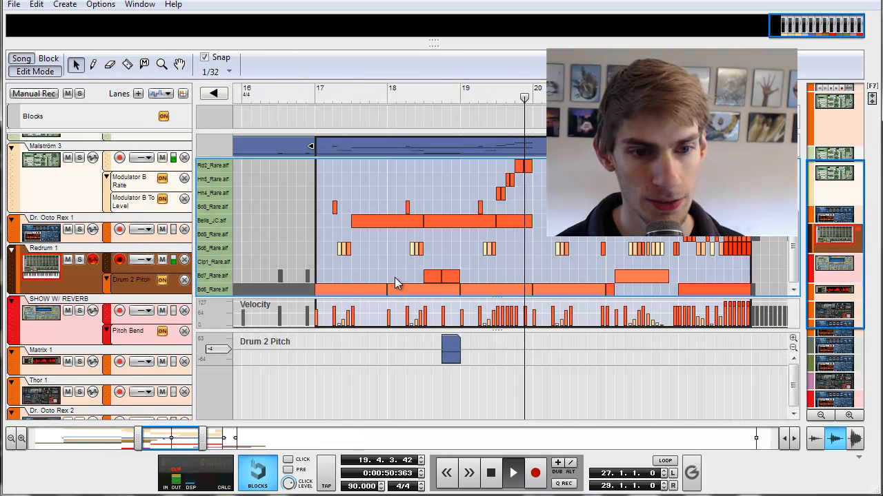
left_click(31, 72)
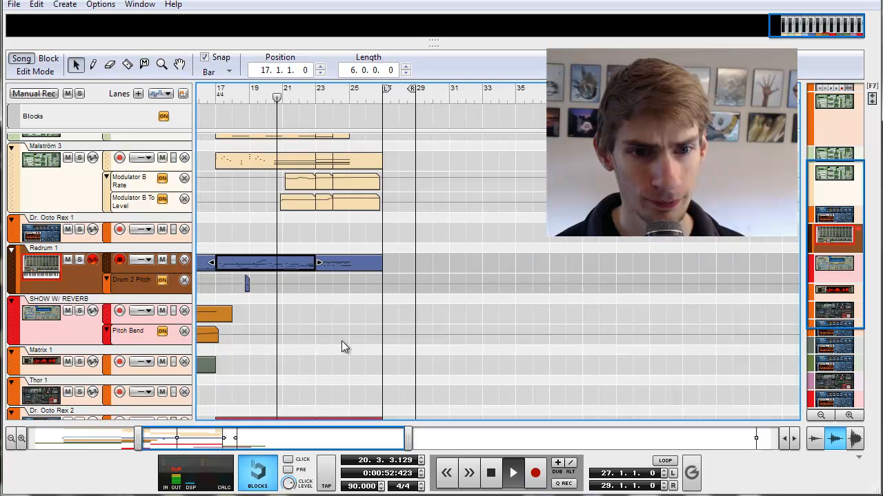
Examine the notes and modulator automation of the Malström 3 clip starting at bar 17, return to the arrangement and clear the selection.
scroll(342, 347, "up", 3)
double_click(295, 293)
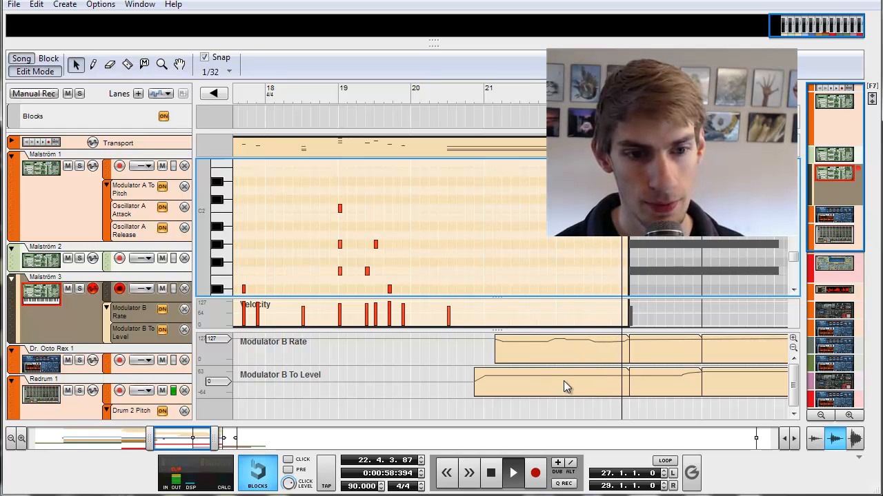
key("ctrl+e")
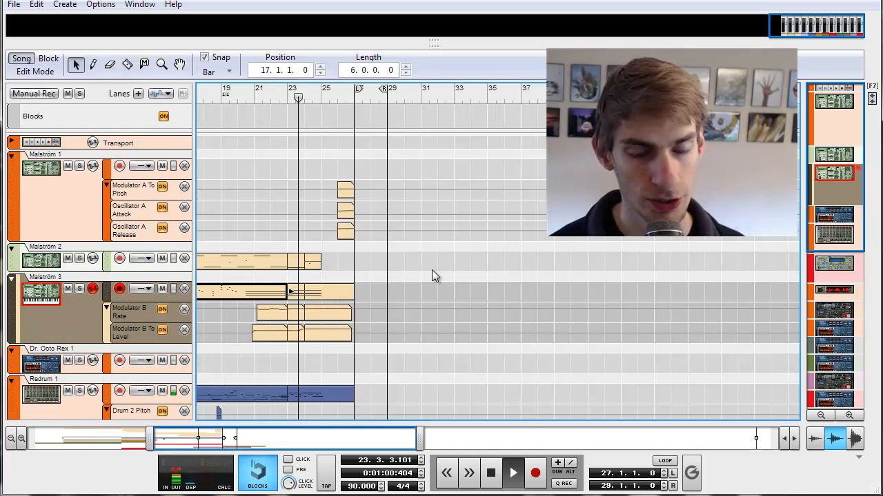
left_click(502, 257)
Follow the playback through bars 24 to 28, comparing the clips on the upper and lower tracks.
scroll(500, 261, "down", 5)
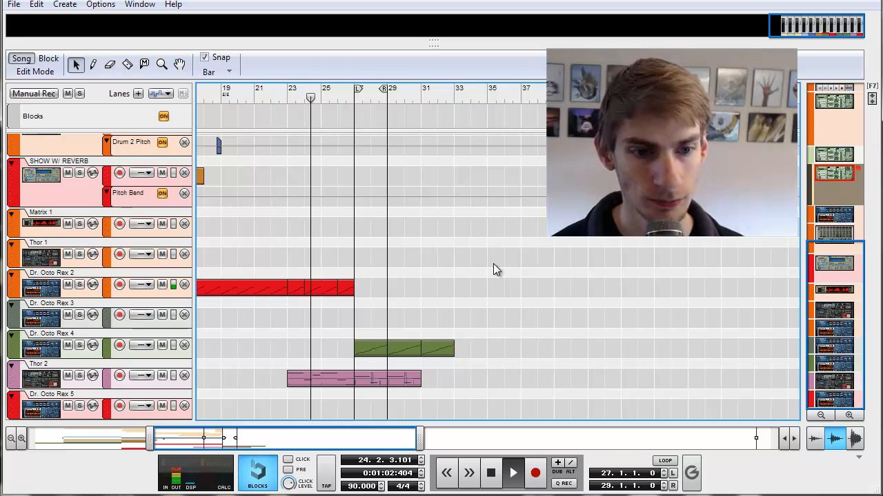
mouse_move(347, 431)
left_mouse_down()
mouse_move(288, 431)
mouse_move(354, 431)
left_mouse_up()
scroll(384, 327, "up", 6)
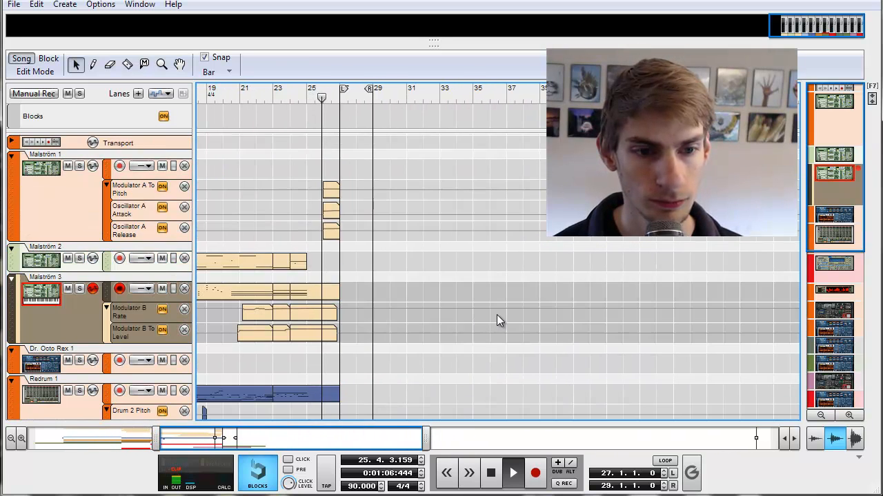
scroll(493, 312, "down", 6)
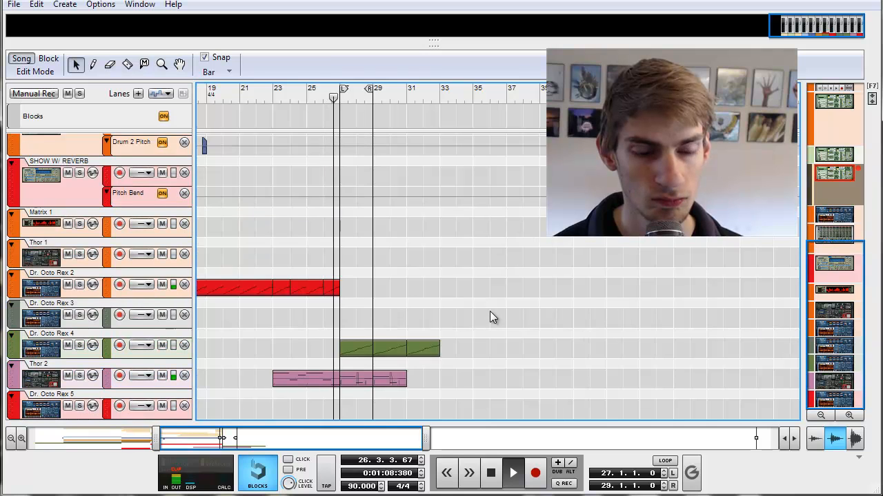
mouse_move(349, 435)
left_mouse_down()
mouse_move(229, 439)
mouse_move(342, 439)
left_mouse_up()
scroll(423, 232, "up", 6)
scroll(425, 233, "down", 6)
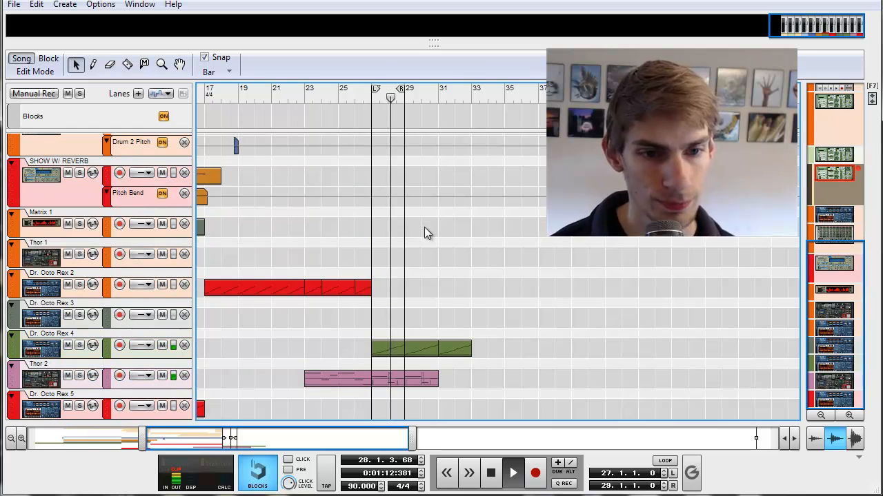
Select the Dr. Octo Rex 4 track and review the arrangement from bar 1 through to its last clips.
left_click(91, 356)
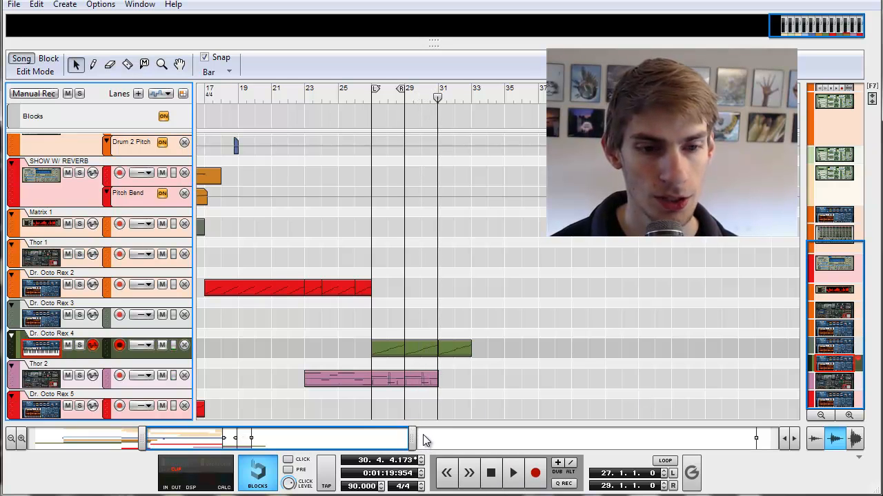
left_click_drag(293, 441, 147, 419)
scroll(377, 288, "up", 5)
scroll(377, 287, "down", 5)
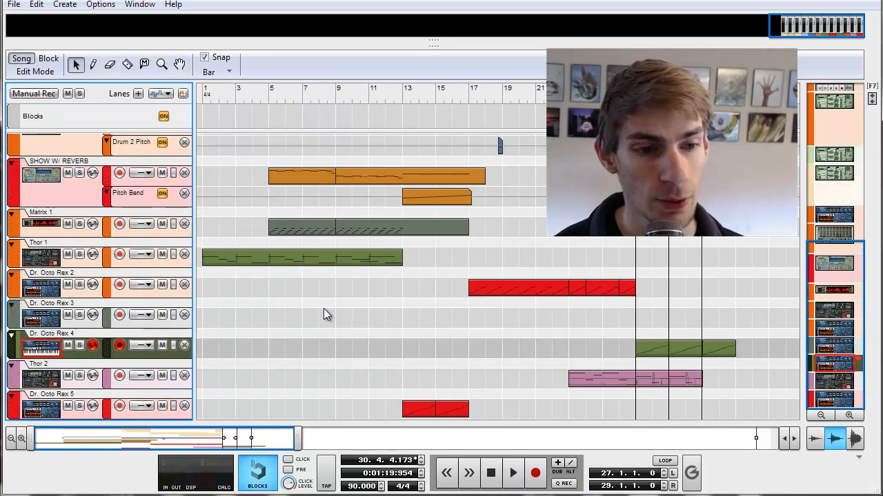
left_click_drag(256, 433, 341, 435)
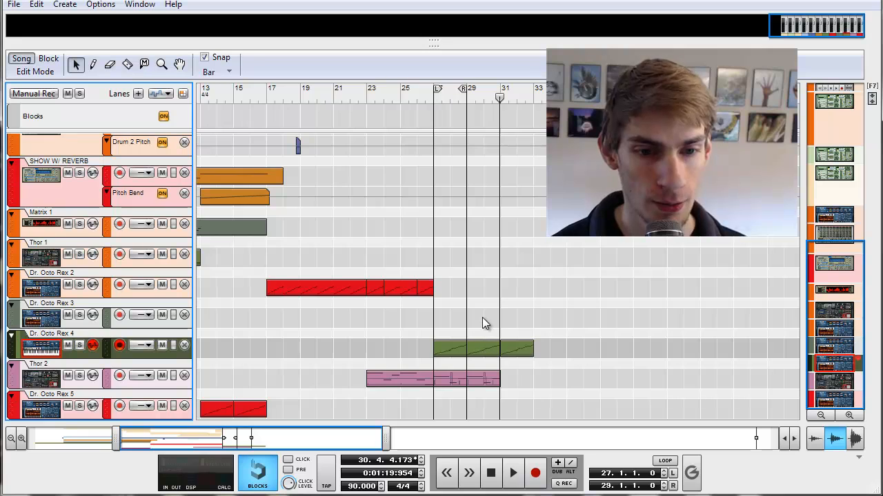
Play the end of the song from the current position near bar 31 and stop playback within the last Dr. Octo Rex 4 clip.
left_click_drag(487, 321, 479, 365)
left_click(425, 353)
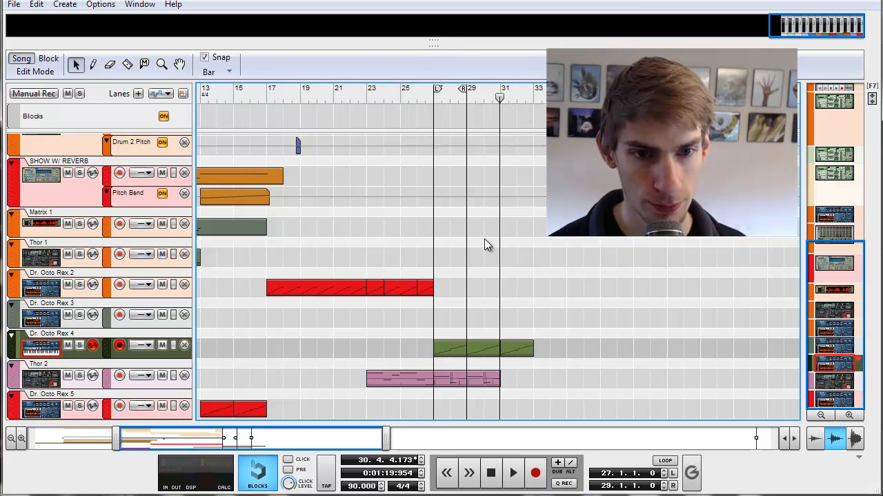
left_click(513, 473)
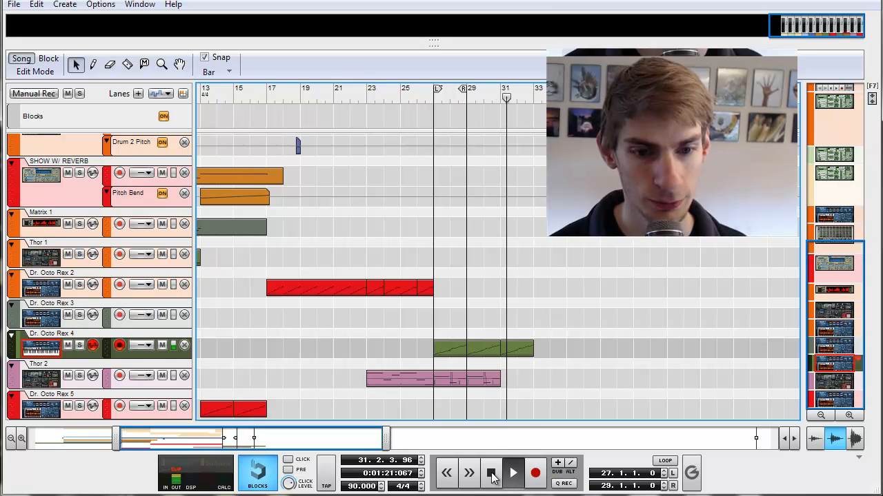
left_click(491, 475)
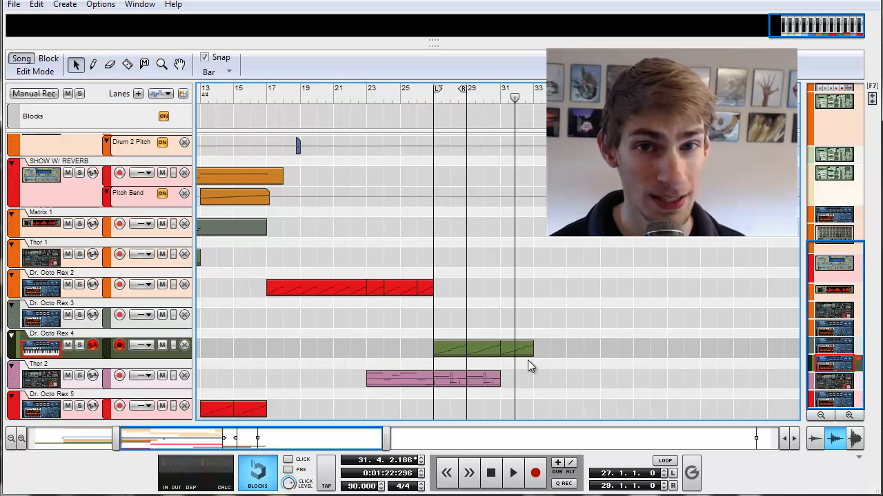
Show the Dr. Octo Rex 4 device in the rack, inspect the slices of its loop, and return to the full sequencer view.
left_click(79, 340)
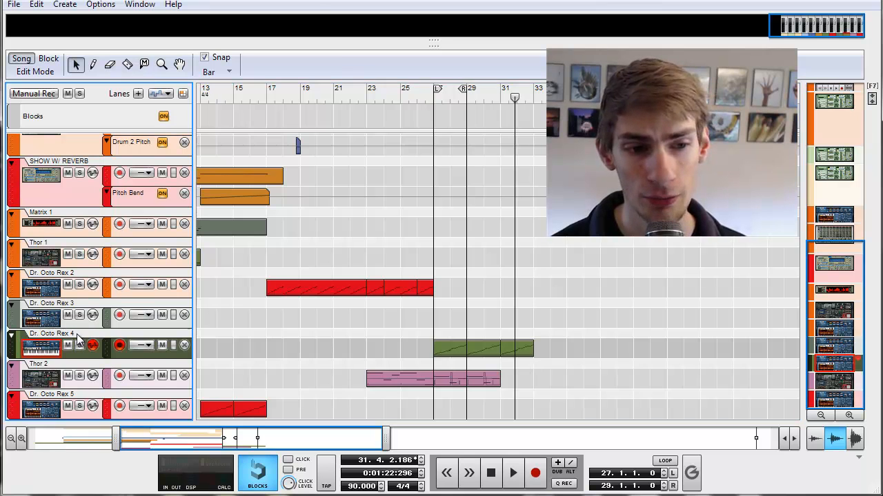
left_click_drag(398, 48, 406, 331)
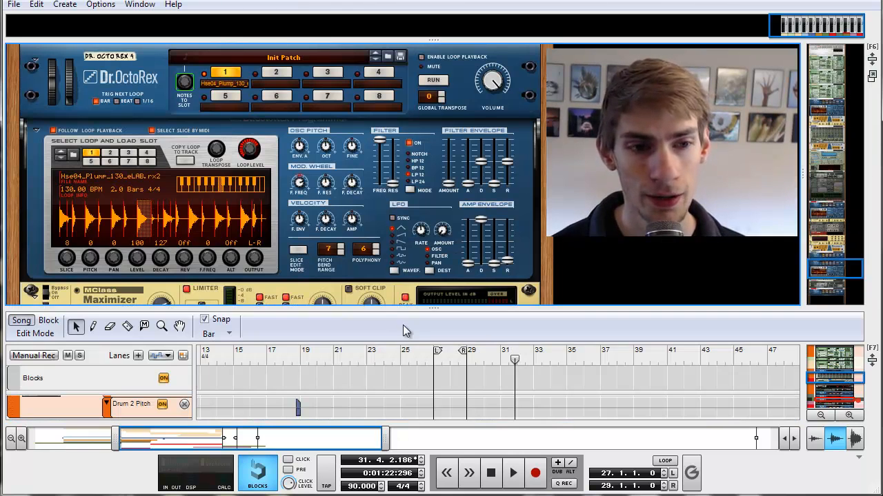
left_click(62, 219)
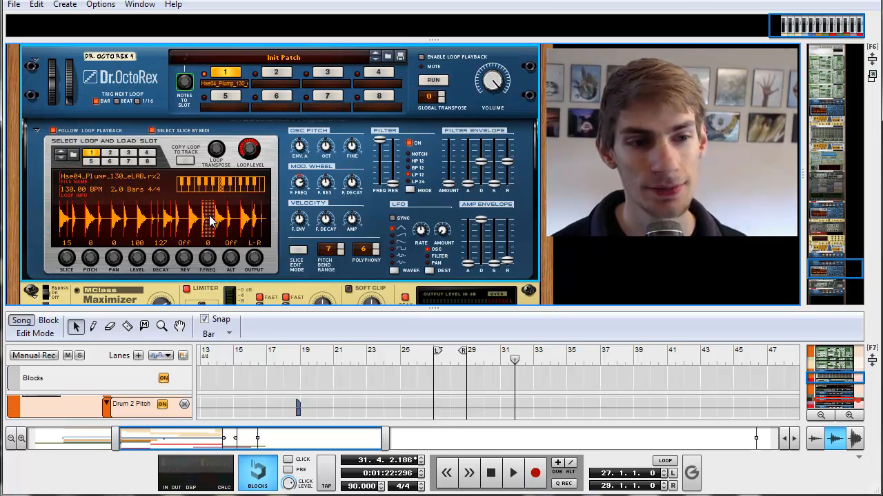
left_click_drag(242, 308, 242, 257)
key("F6")
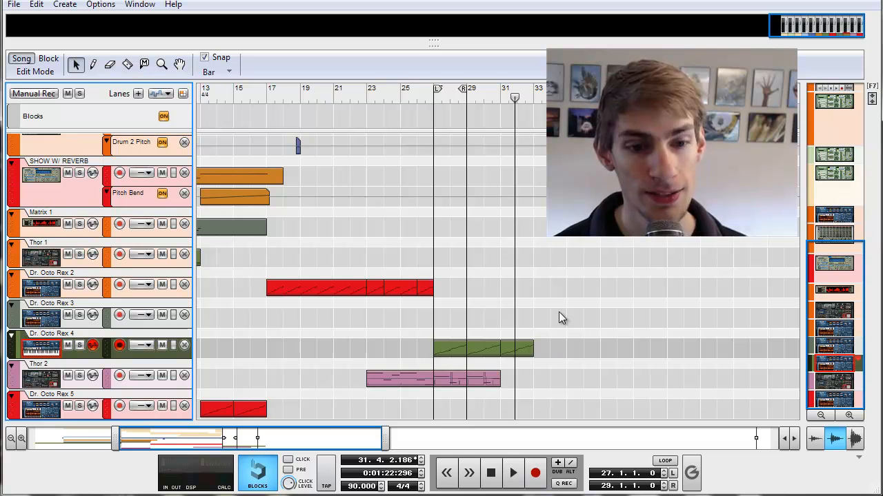
Double the tempo of the last two Dr. Octo Rex 4 clips, starting at bar 29, with Scale Tempo.
left_click_drag(564, 310, 510, 359)
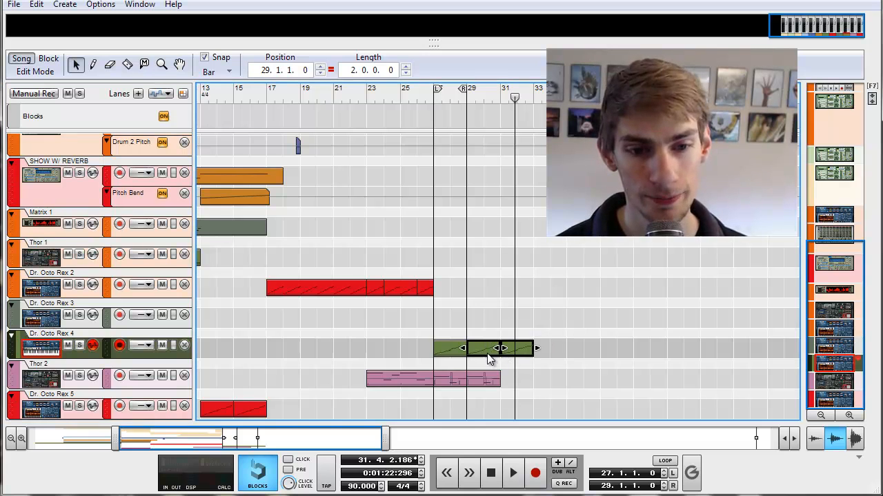
key("F8")
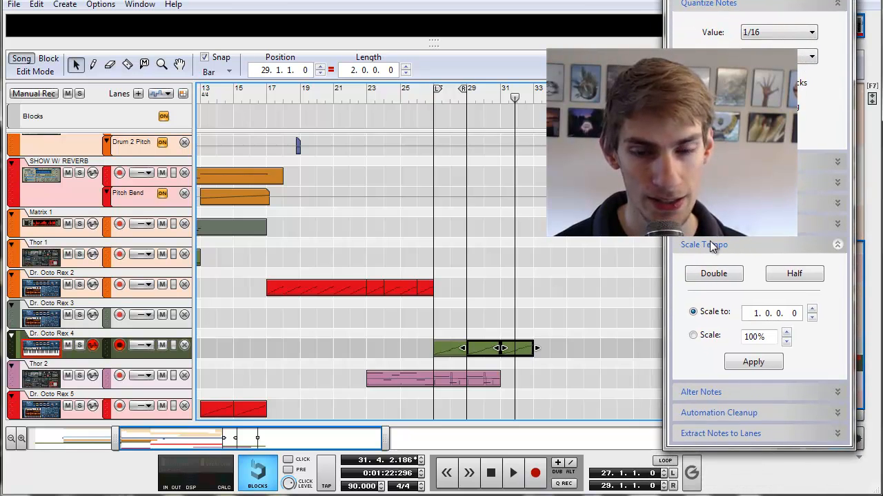
left_click(714, 273)
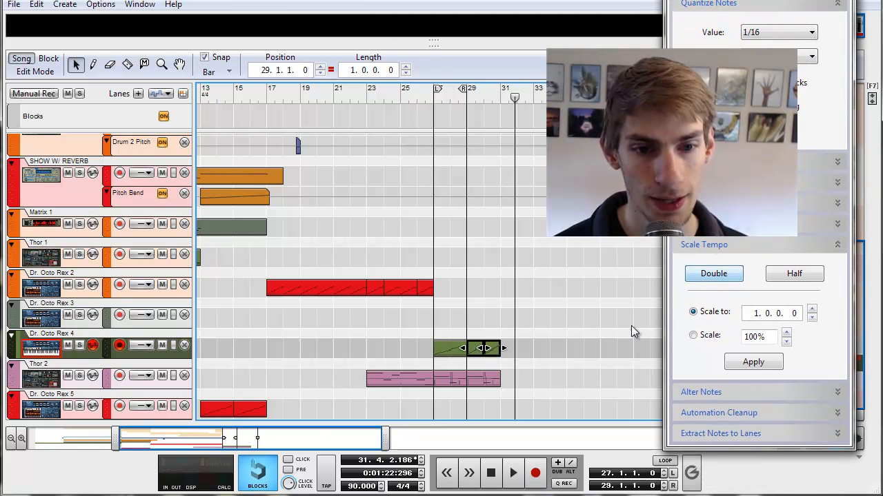
left_click(624, 338)
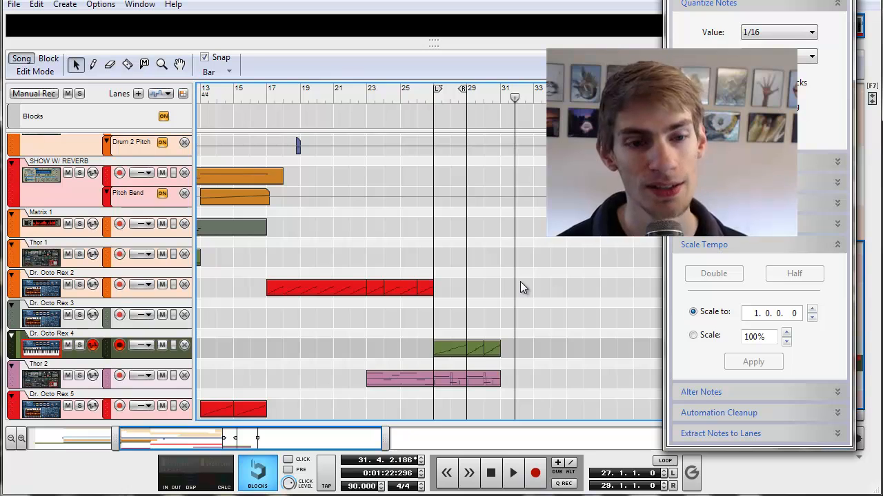
Play the song from bar 27 and stop playback in bar 30 to audition the sped-up Dr. Octo Rex 4 clips.
left_click(436, 100)
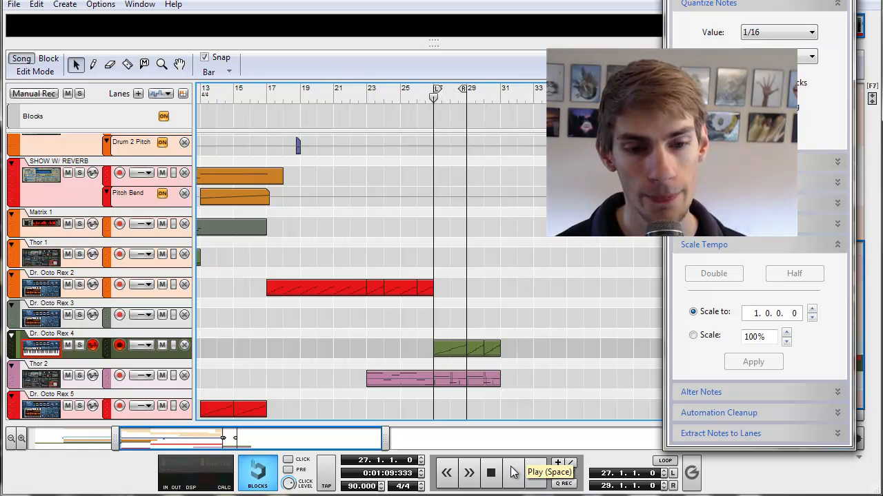
left_click(513, 472)
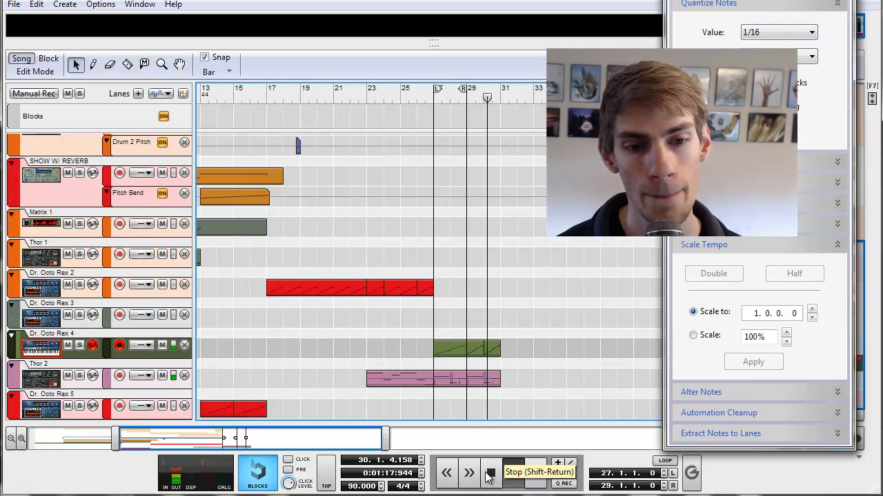
left_click(490, 473)
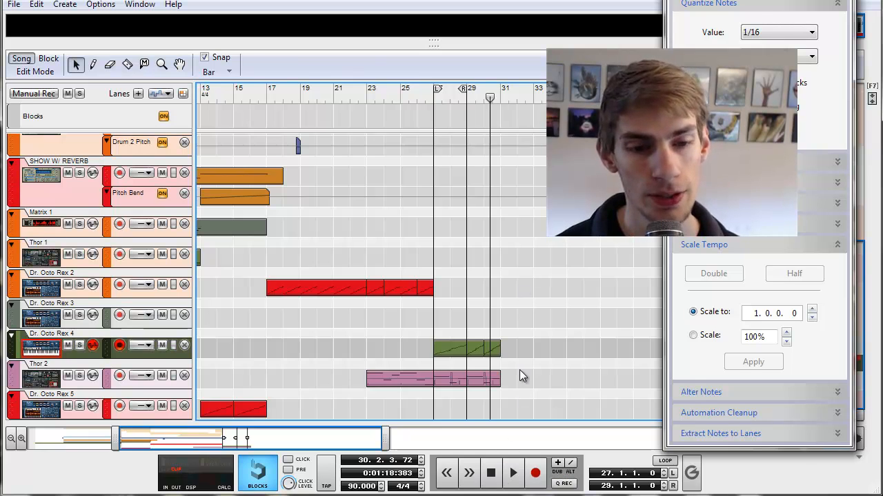
Double the tempo of the last two Dr. Octo Rex 4 clips once more, audition from bar 29, and undo both tempo changes.
left_click_drag(520, 344, 476, 347)
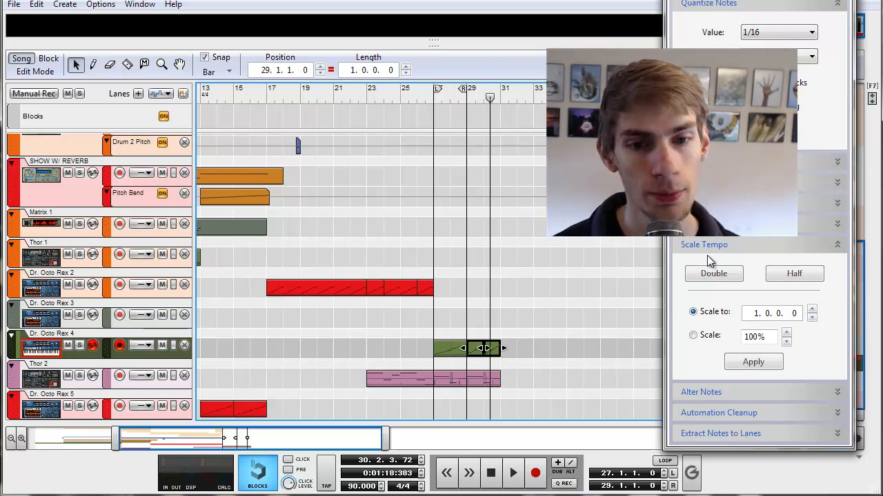
left_click(714, 273)
left_click(473, 99)
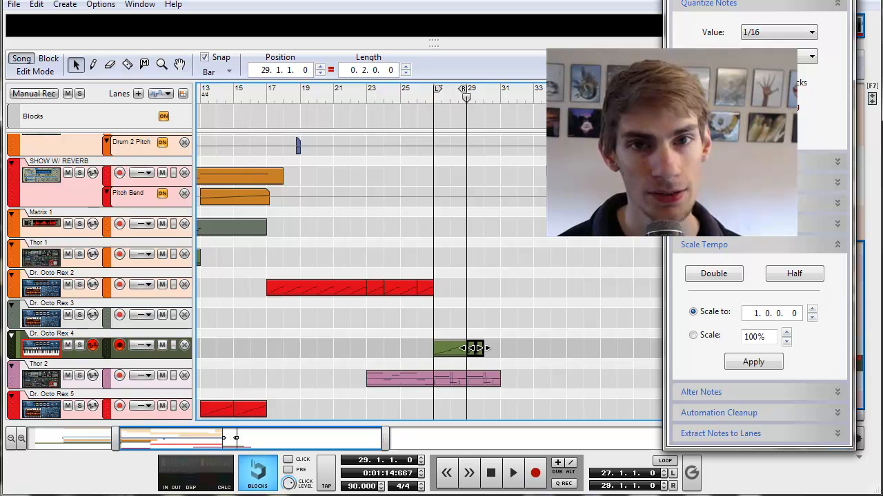
key("space")
key("space")
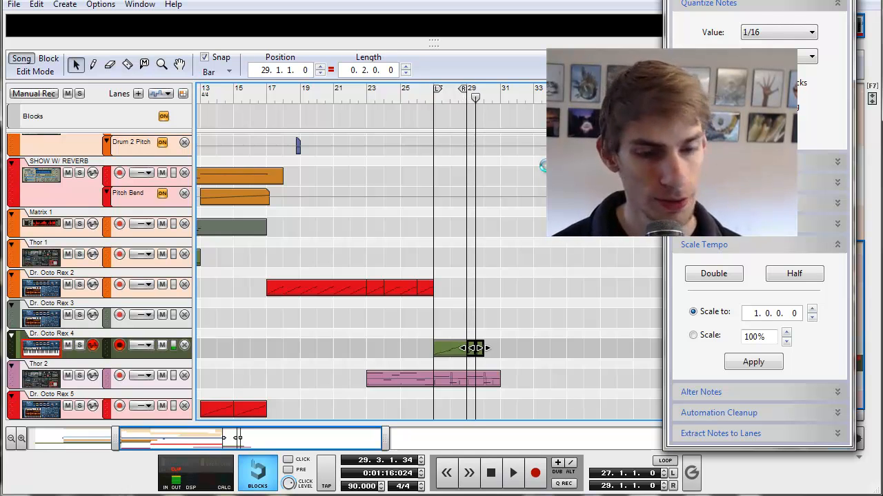
left_click_drag(478, 347, 533, 348)
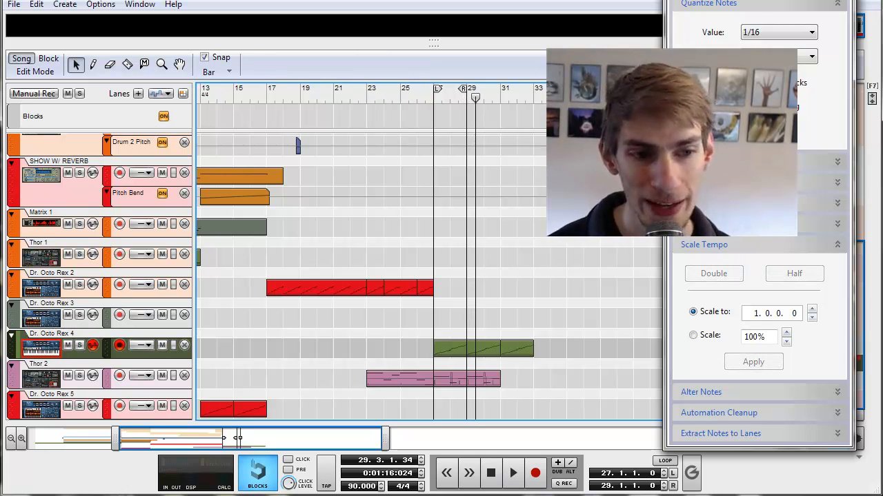
Select the SHOW W/ REVERB track and play the song from bar 13, stopping in bar 14.
left_click_drag(330, 438, 241, 438)
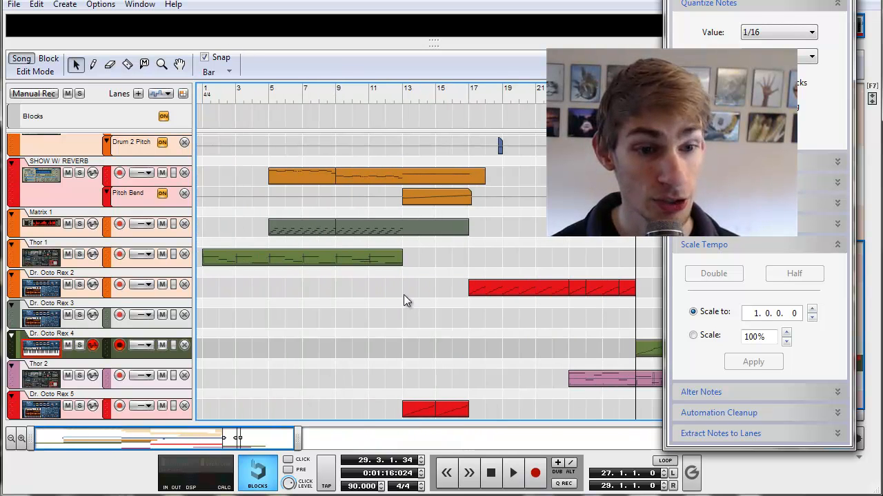
left_click(85, 194)
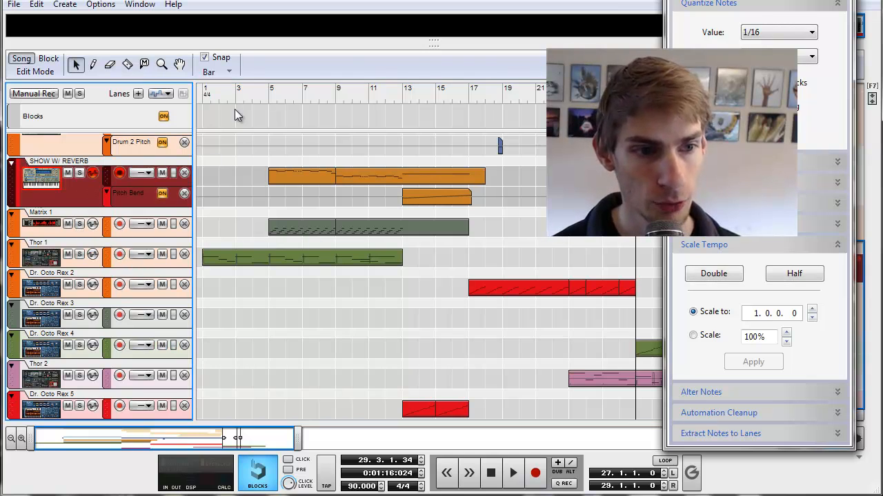
left_click(402, 87)
key("space")
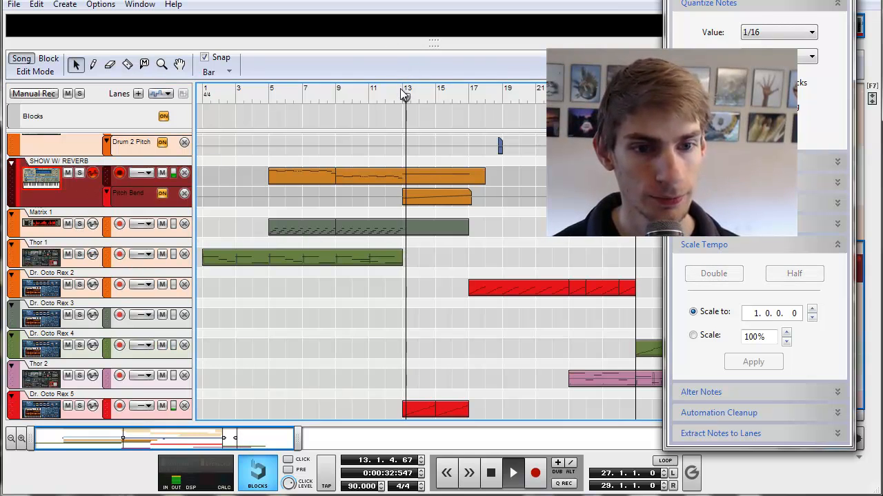
left_click(79, 190)
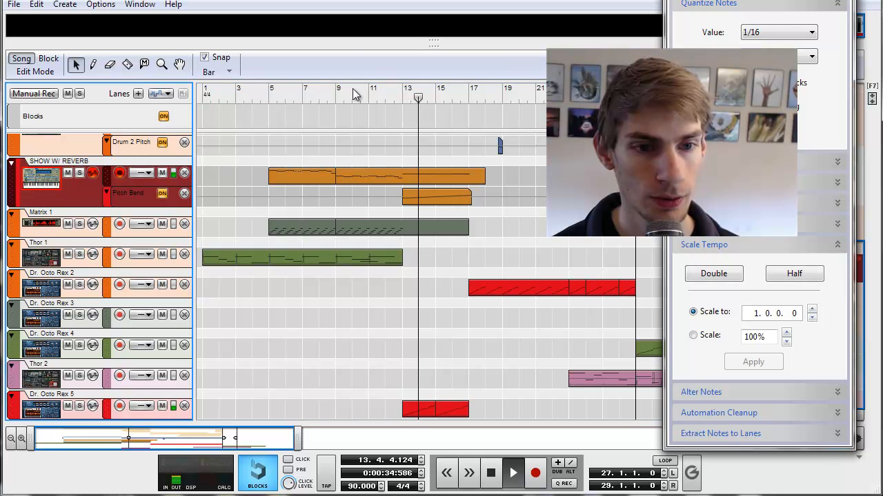
key("space")
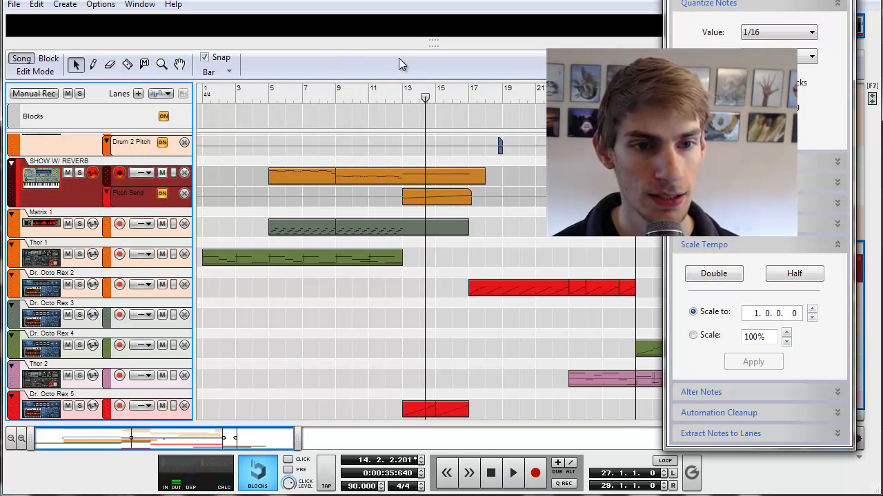
Enlarge the rack over the sequencer and inspect the NN-19 sampler and the Matrix 1 pattern sequencer.
left_click_drag(398, 75, 386, 423)
left_click(182, 50)
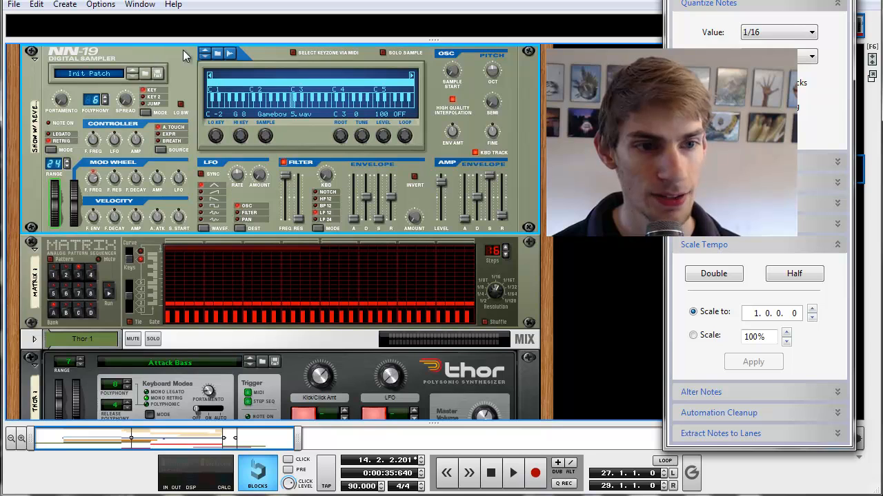
left_click(151, 248)
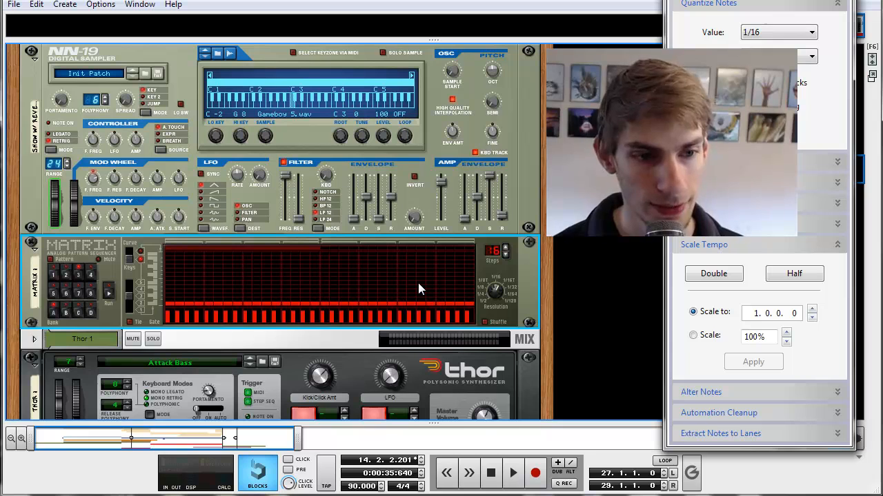
scroll(417, 279, "down", 3)
scroll(343, 275, "up", 3)
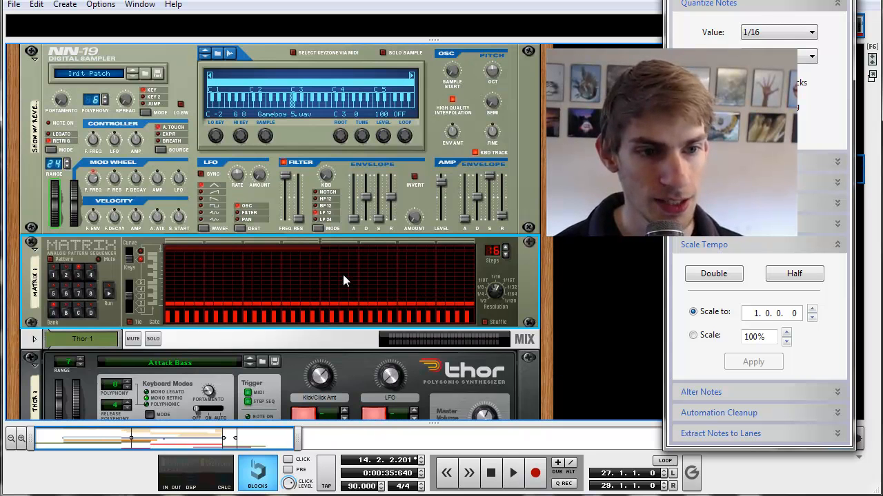
Add an RV-7 Digital Reverb effect to the NN-19 sampler of the SHOW W/ REVERB track.
left_click(192, 191)
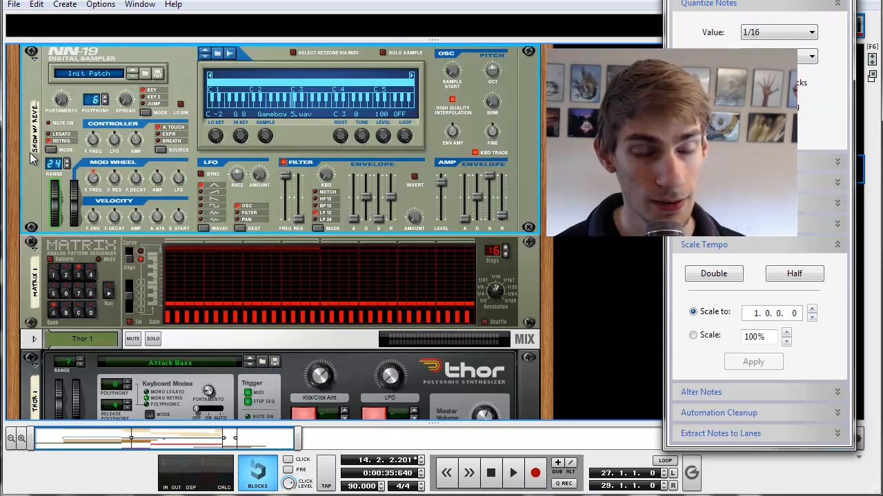
left_click(62, 7)
mouse_move(83, 86)
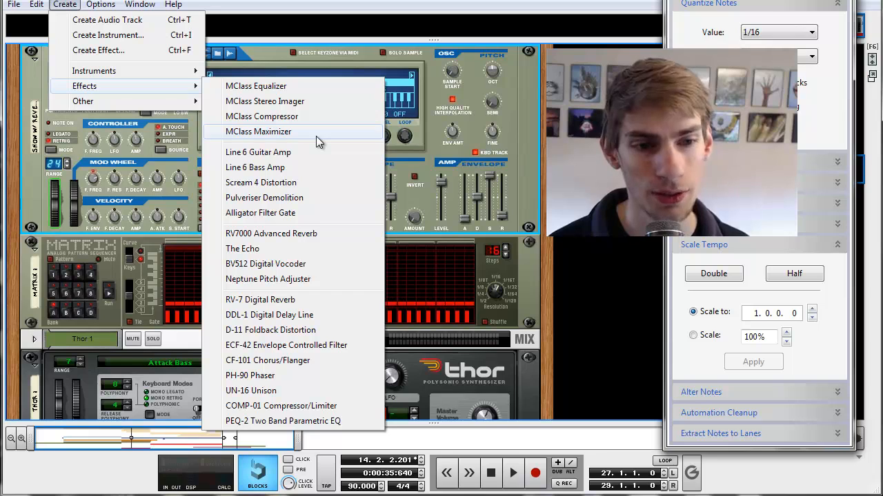
left_click(332, 299)
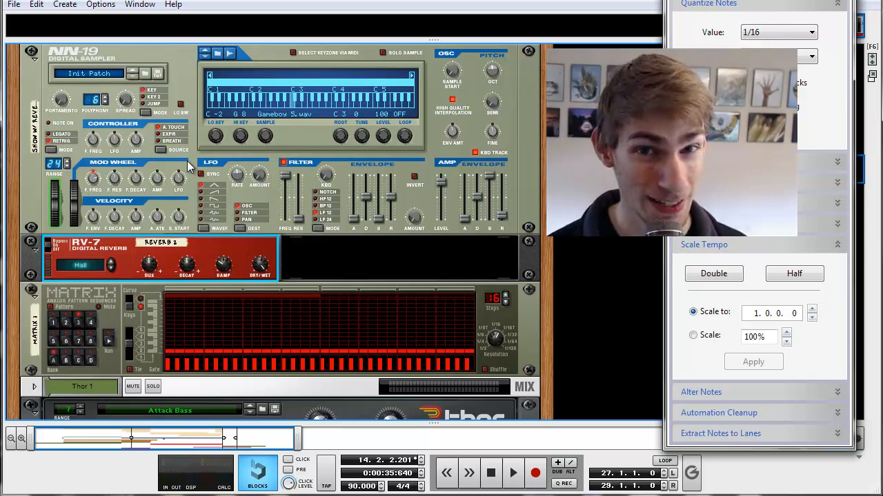
Flip the rack to its rear and examine the cable routing between the NN-19 sampler and the RV-7 reverb.
key("Tab")
scroll(239, 242, "up", 5)
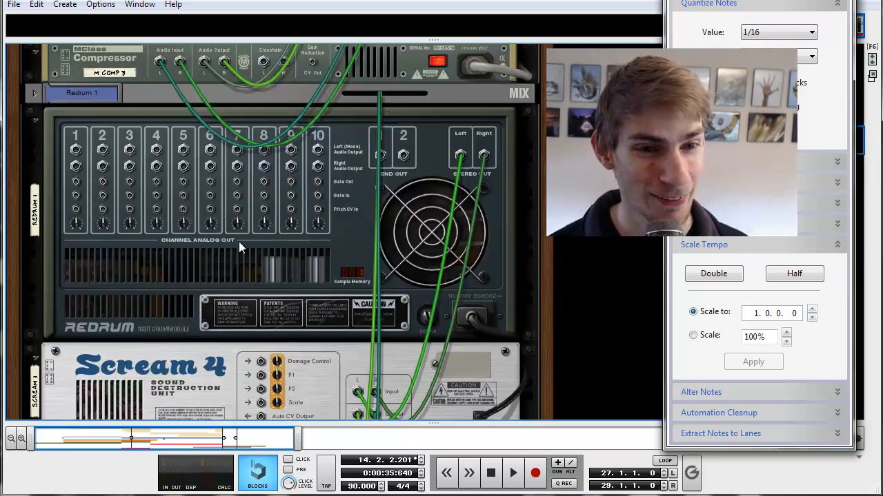
scroll(239, 242, "down", 4)
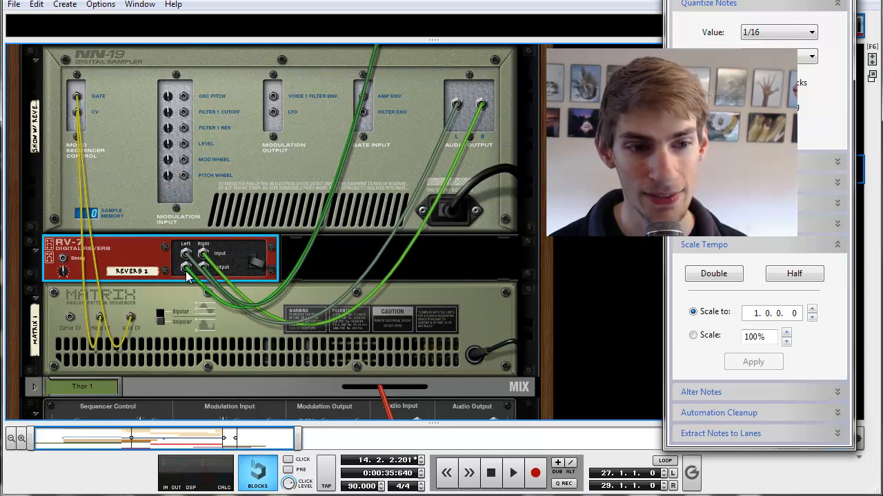
mouse_move(188, 274)
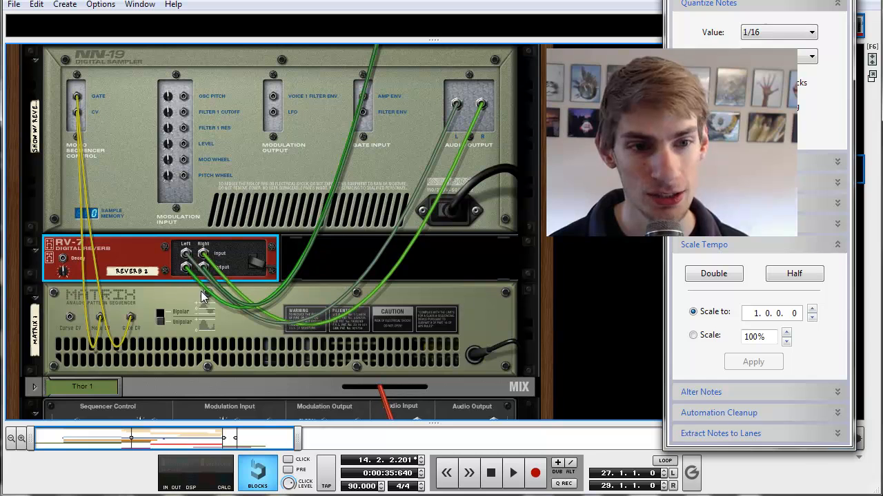
Examine the rear connections of the SHOW W/ REVERB mix channel and its matching strip in the main mixer.
scroll(309, 247, "up", 5)
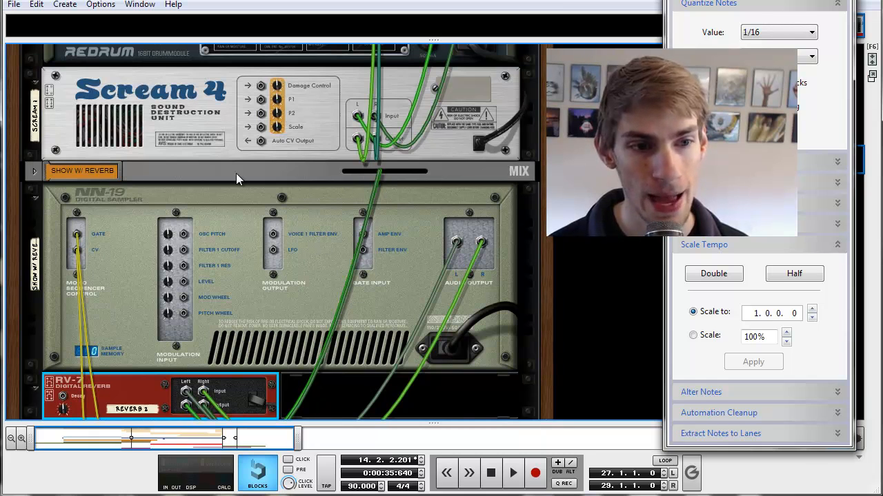
left_click(33, 172)
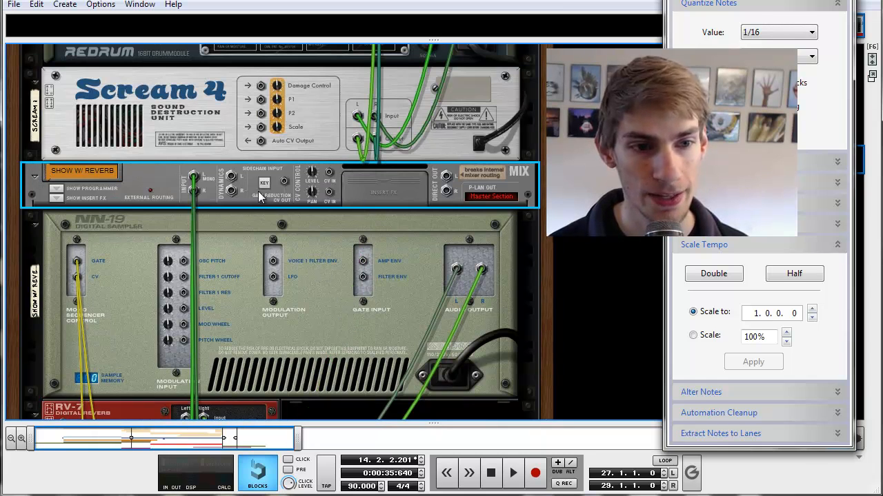
left_click(34, 177)
left_click_drag(433, 40, 434, 222)
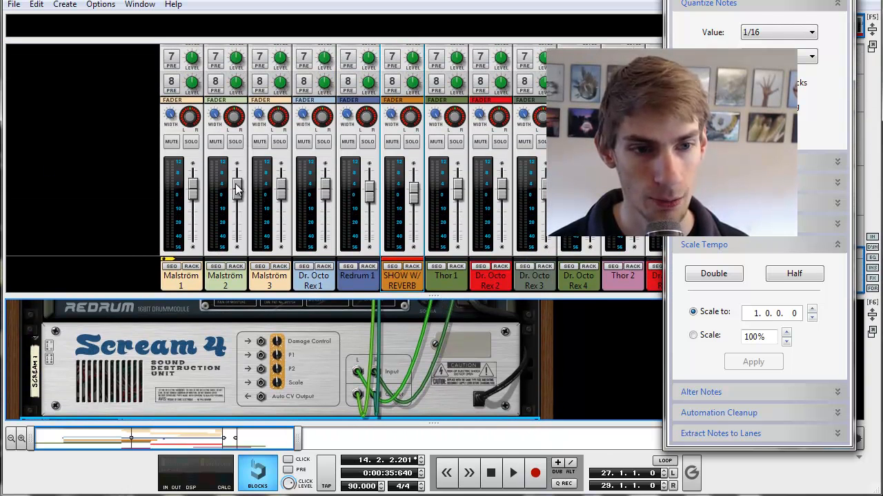
left_click_drag(434, 298, 433, 42)
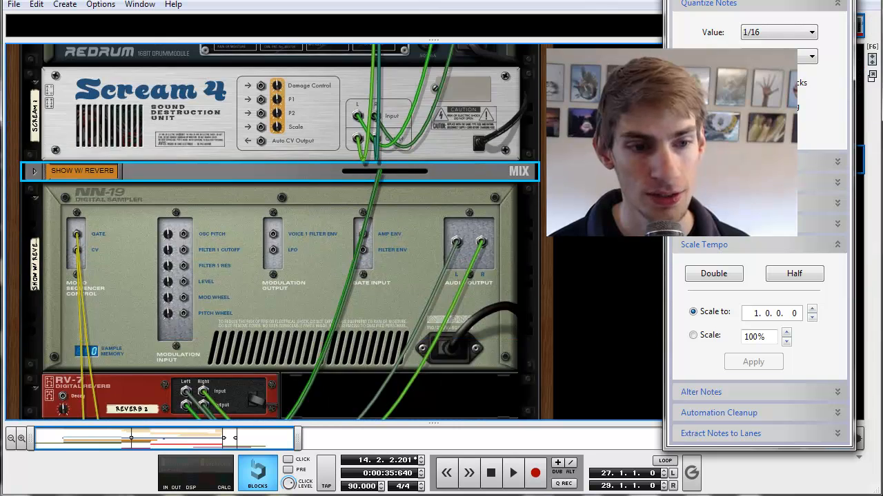
Flip the rack back to its front and bring back the sequencer beneath it, showing the Redrum 1 and SHOW W/ REVERB tracks.
key("Tab")
scroll(414, 331, "down", 4)
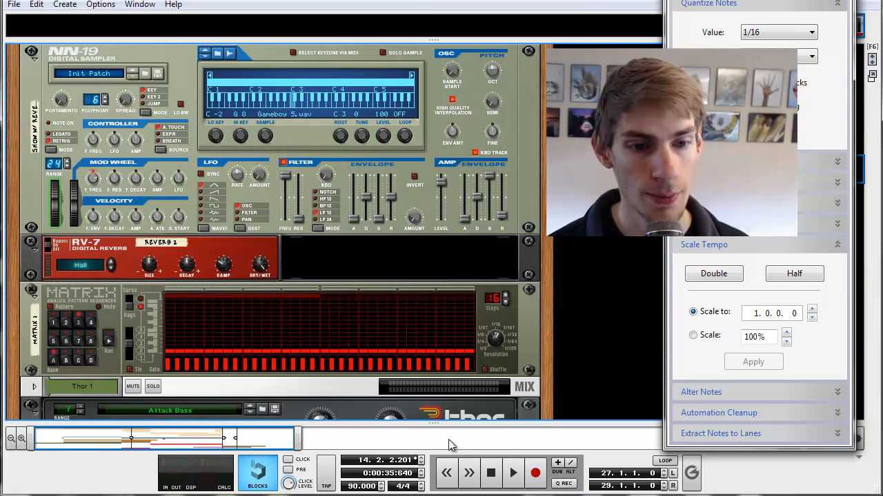
left_click_drag(445, 433, 407, 155)
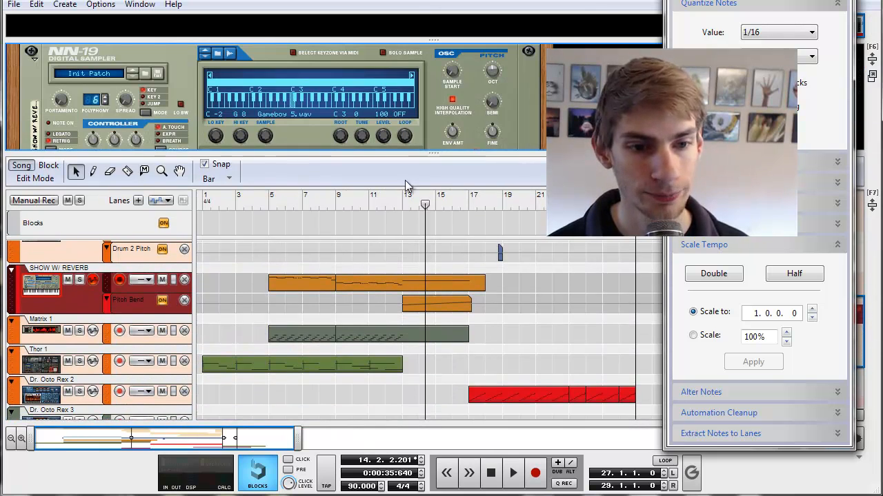
scroll(404, 238, "down", 2)
scroll(404, 238, "up", 2)
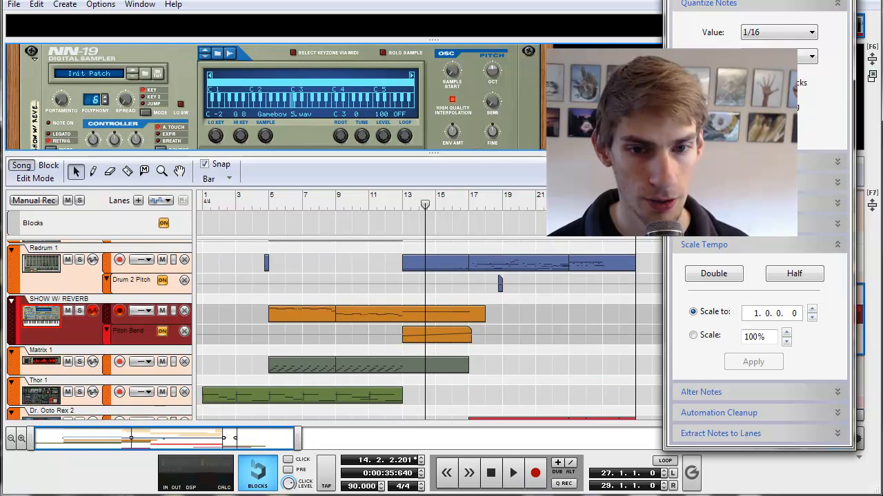
Move the song position to bar 12, set the loop range from bar 13 to bar 17, and close the tool window.
mouse_move(386, 202)
left_mouse_down()
mouse_move(453, 202)
mouse_move(386, 202)
left_mouse_up()
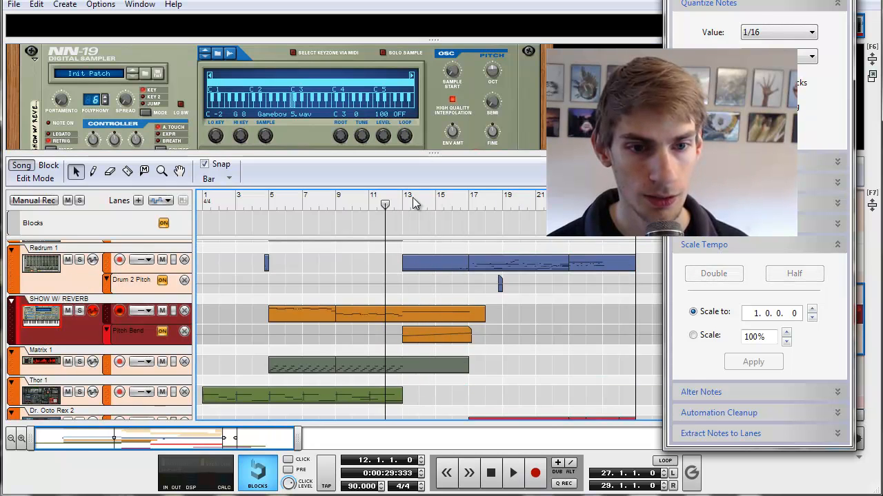
left_click_drag(445, 203, 407, 200)
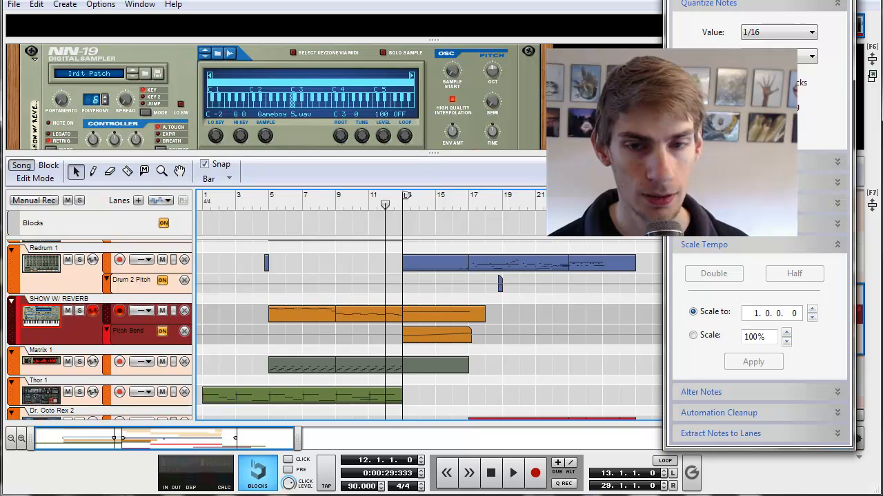
key("F8")
left_click_drag(669, 200, 465, 205)
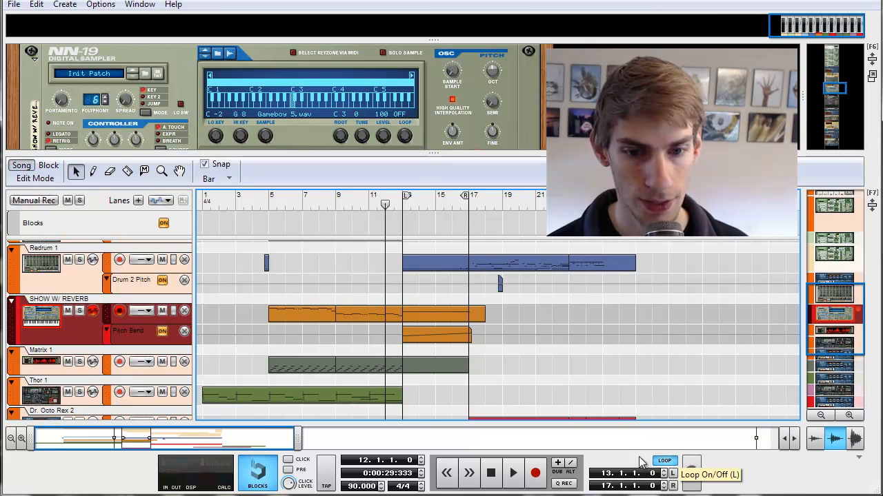
Play the loop from bar 13 and lower the Dry/Wet amount of the RV-7 reverb below the NN-19.
left_click(419, 197)
left_click(513, 474)
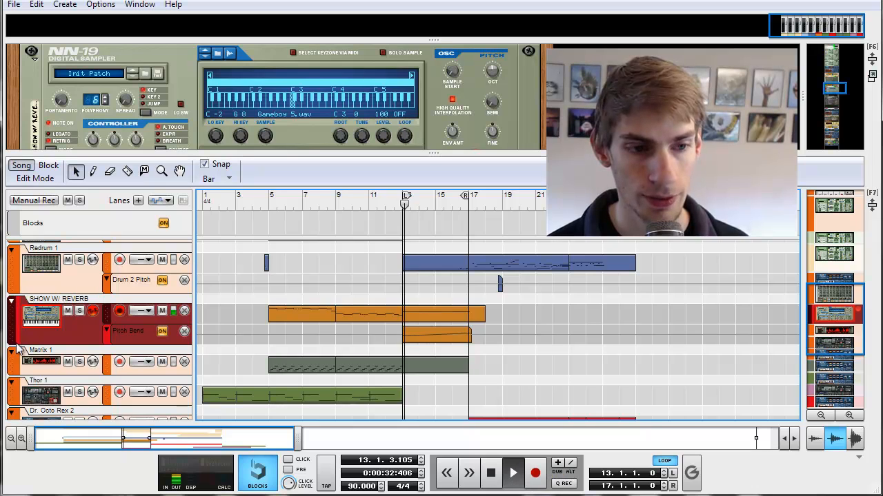
left_click(88, 345)
left_click_drag(362, 153, 361, 421)
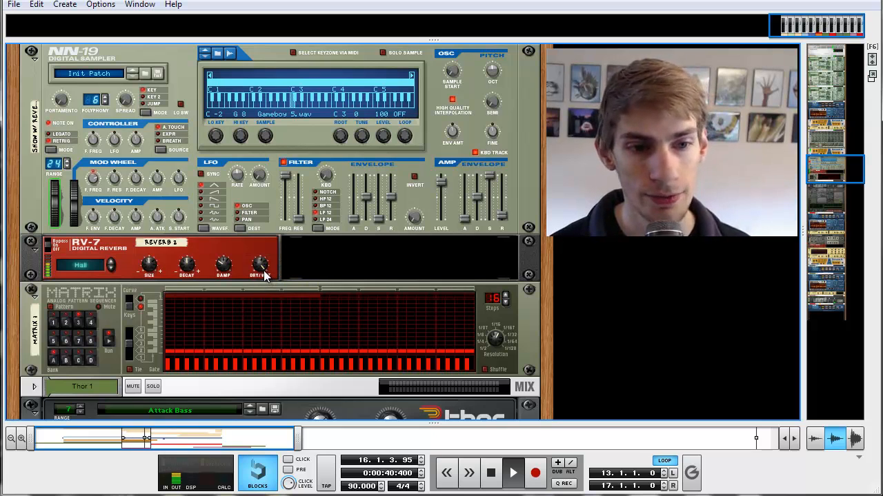
left_click_drag(261, 268, 261, 300)
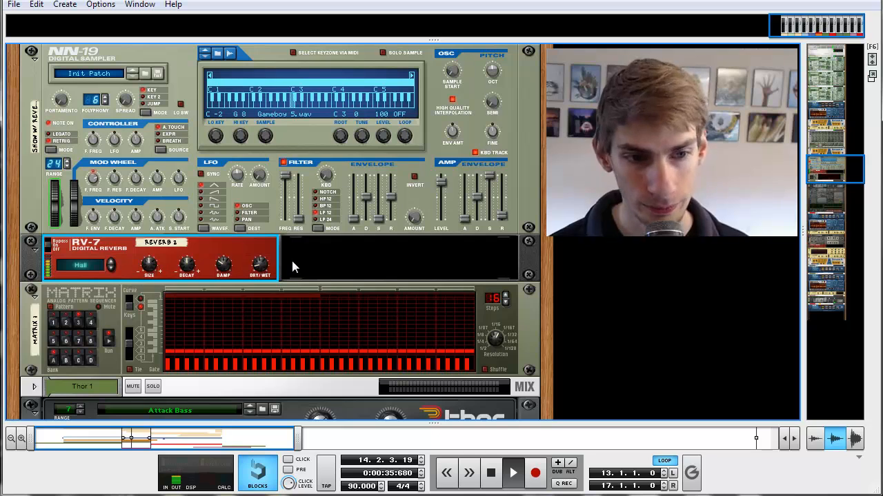
Solo the SHOW W/ REVERB track and return to the RV-7's Dry/Wet control, leaving it at 28.
left_click_drag(379, 422, 361, 20)
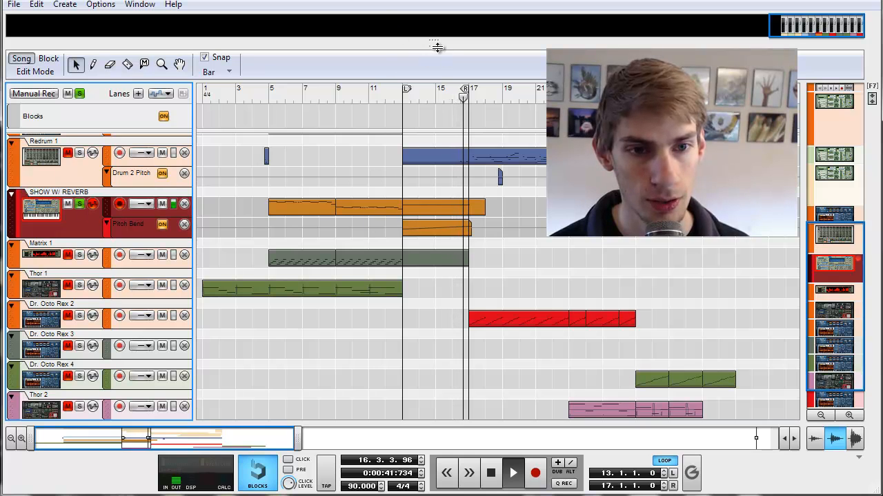
left_click_drag(436, 46, 438, 365)
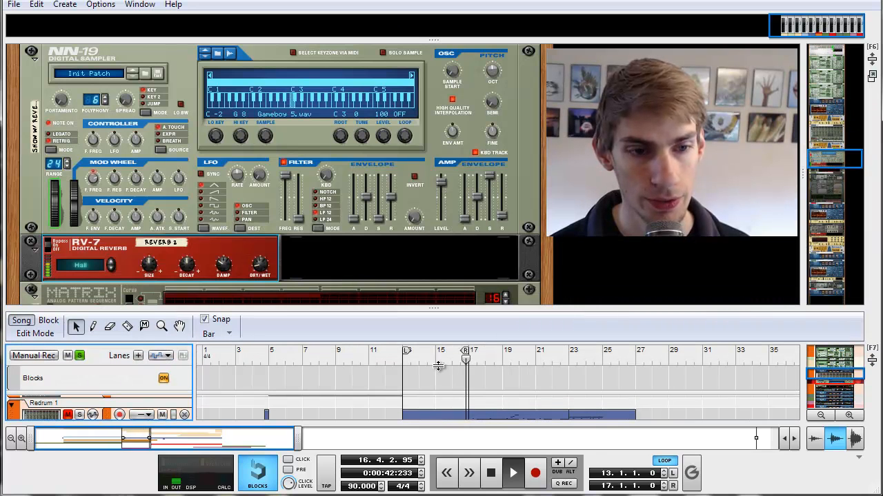
left_click(259, 267)
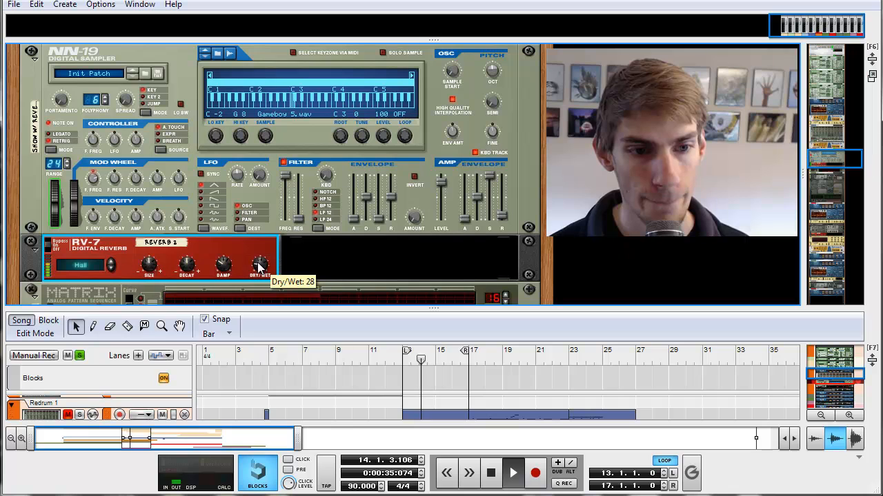
left_click(339, 232)
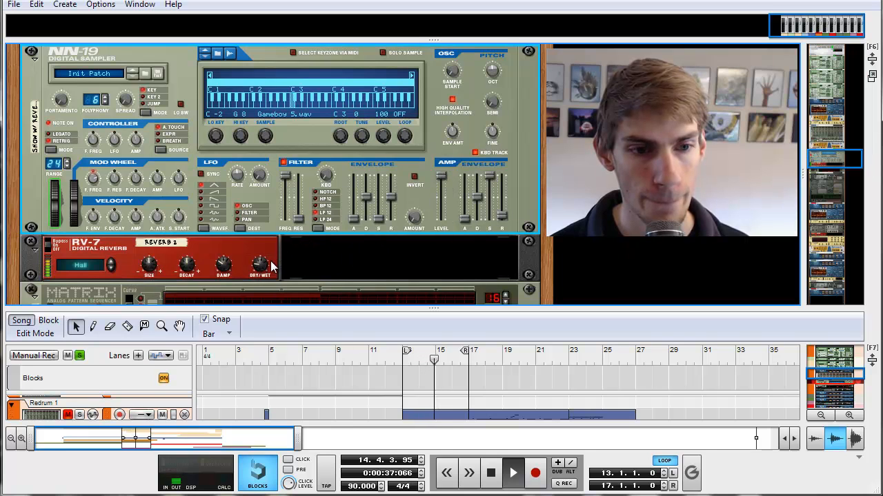
Bypass the RV-7 and switch it back on to compare the sound, and adjust its Dry/Wet amount.
left_click(50, 249)
left_click(50, 249)
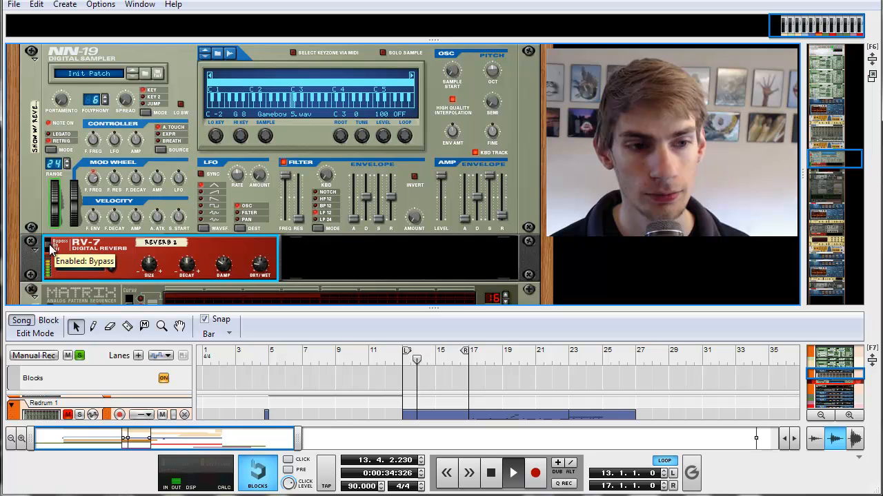
left_click(51, 247)
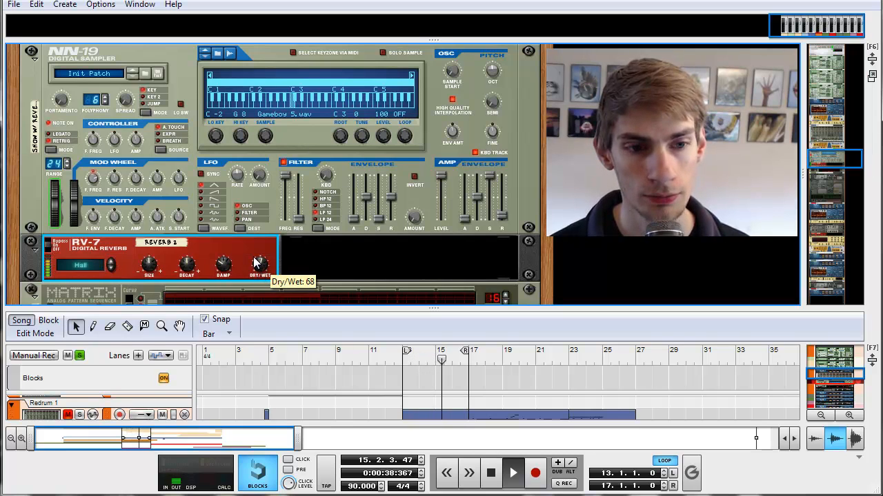
left_click_drag(255, 263, 251, 252)
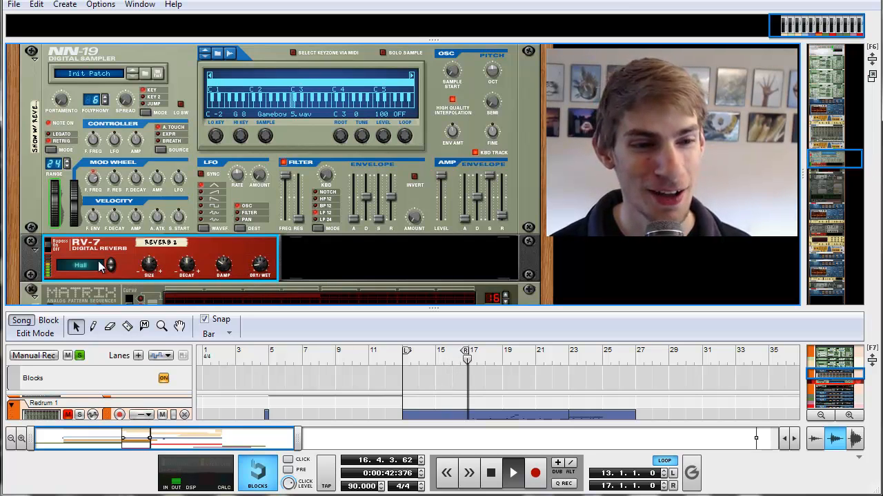
Bring the sequencer tracks back into view and turn off the solo on the SHOW W/ REVERB track.
scroll(66, 251, "down", 4)
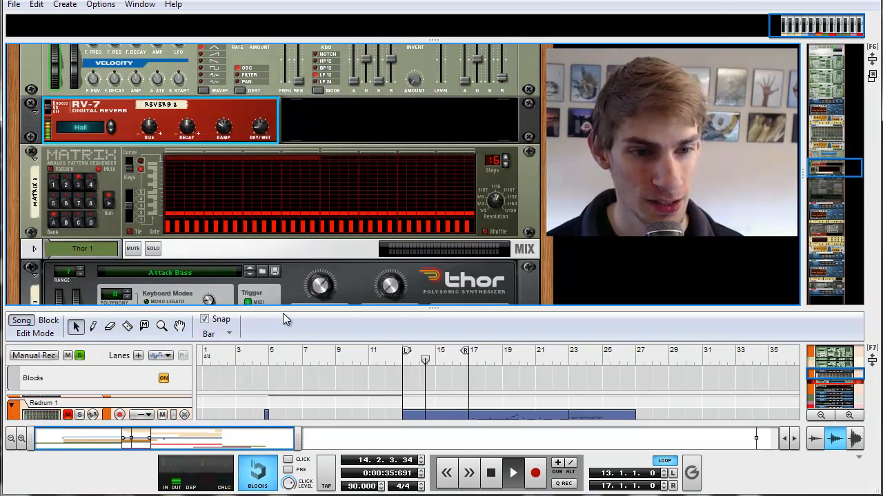
left_click_drag(283, 310, 278, 163)
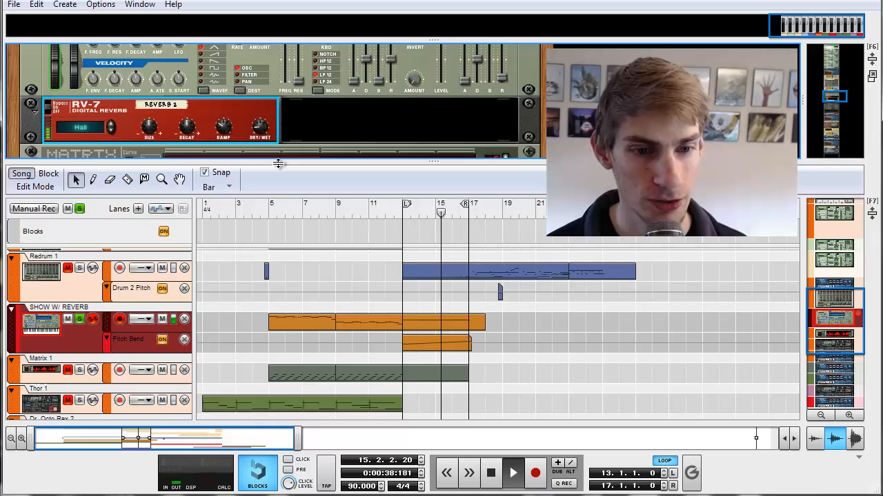
left_click(86, 334)
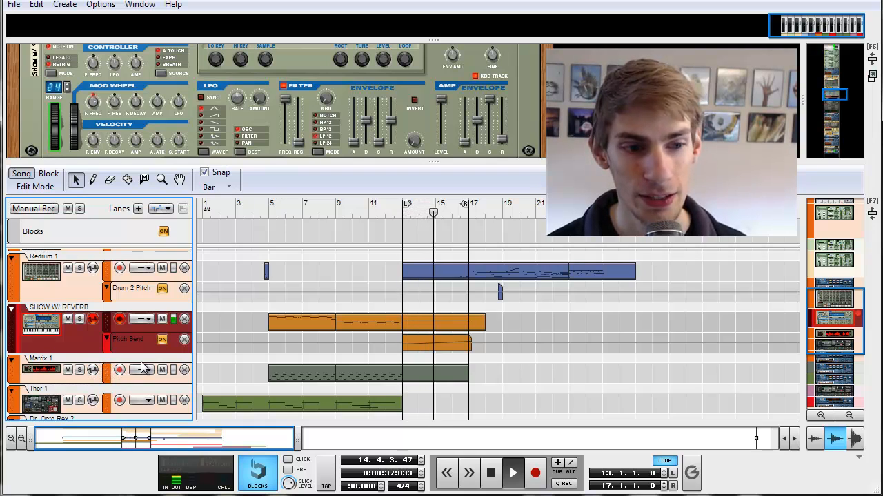
Create a sequencer track for the Reverb 2 device and give the track list more room below the rack.
key("F7")
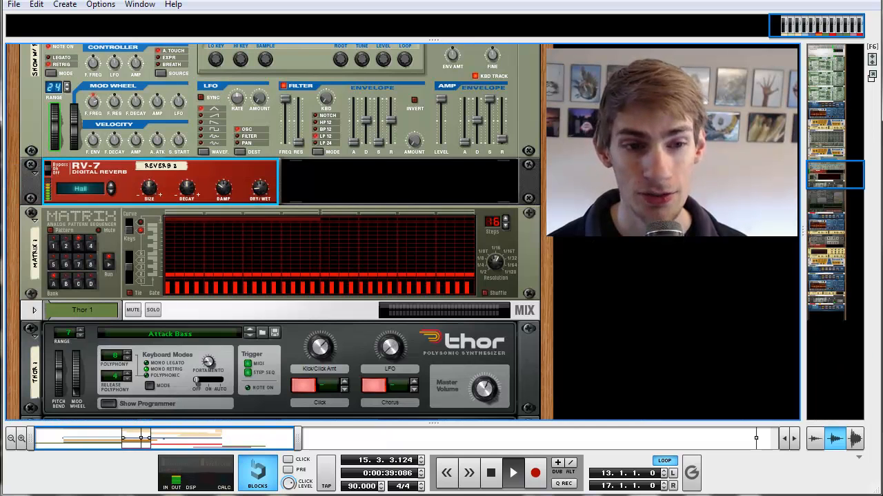
right_click(247, 172)
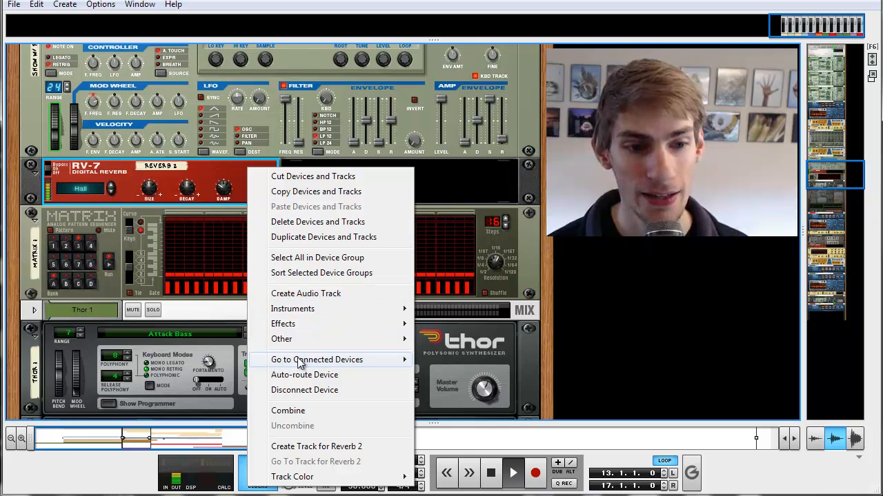
left_click(310, 448)
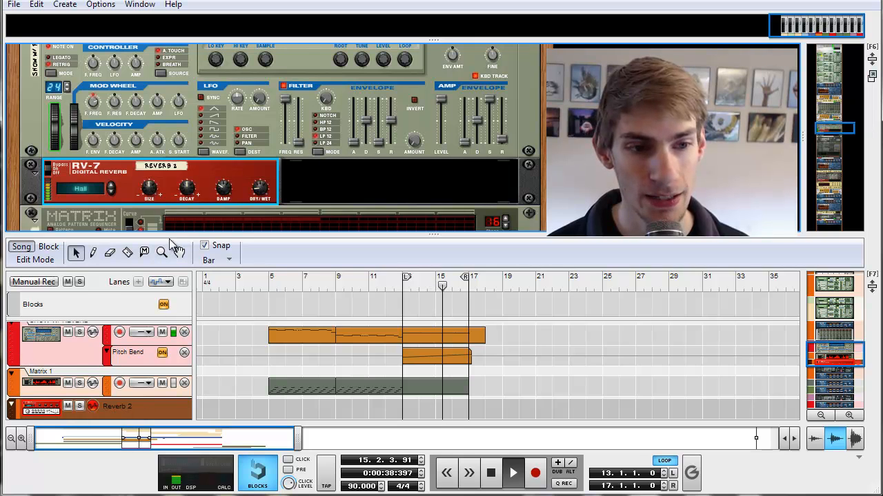
left_click_drag(172, 235, 171, 206)
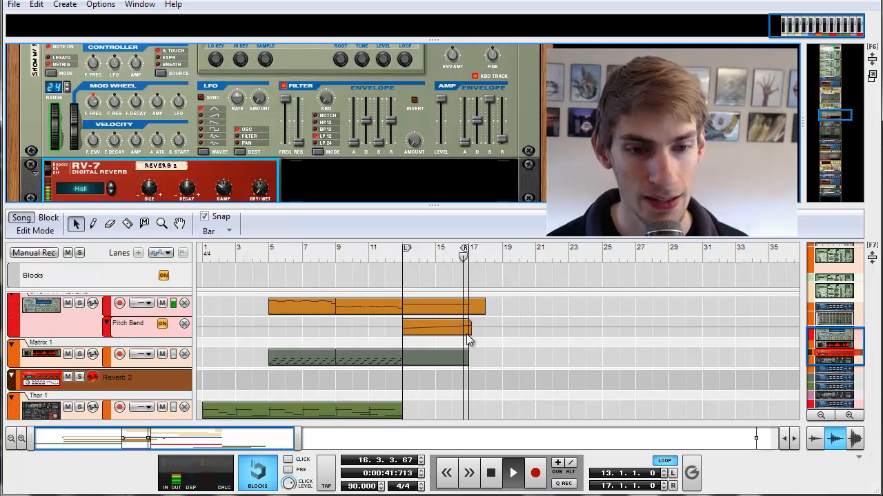
Record Dry/Wet automation on the Reverb 2 track by raising the RV-7's Dry/Wet during loop playback, and stop playback.
left_click(536, 474)
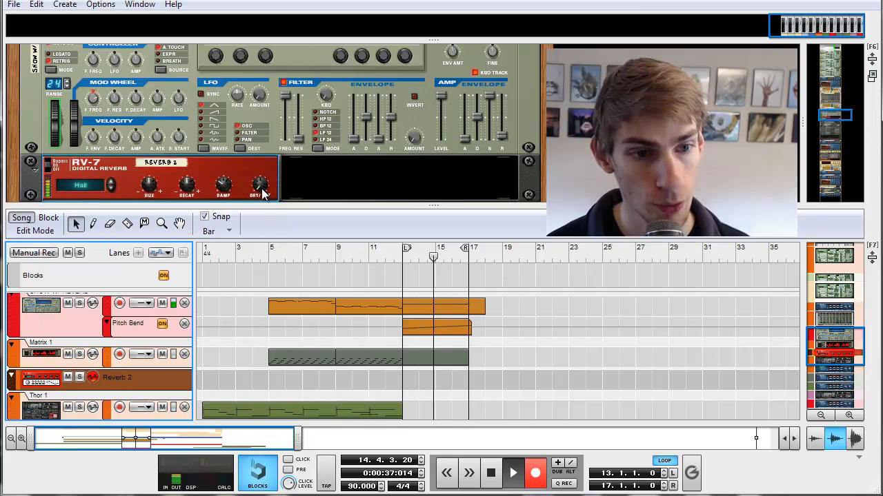
left_click_drag(259, 185, 257, 153)
key("space")
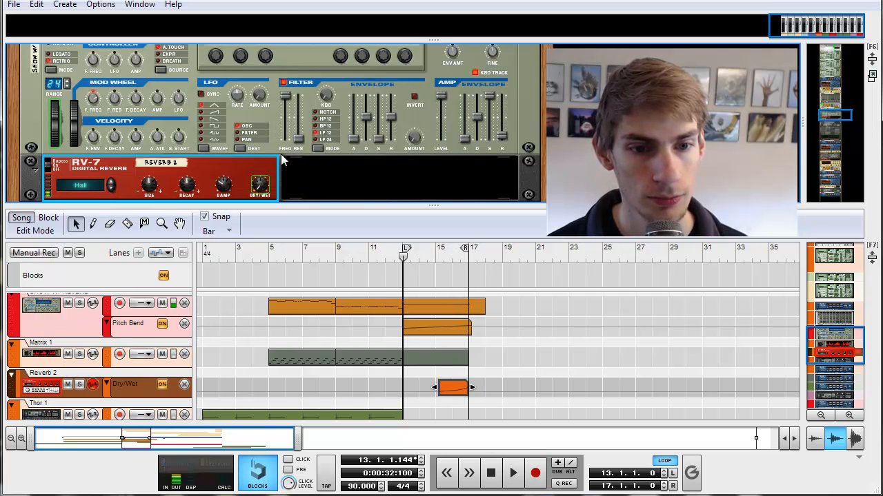
left_click(521, 342)
Move the song position to bar 15 and play the recorded reverb automation with looping turned off.
left_click(469, 257)
left_click(436, 257)
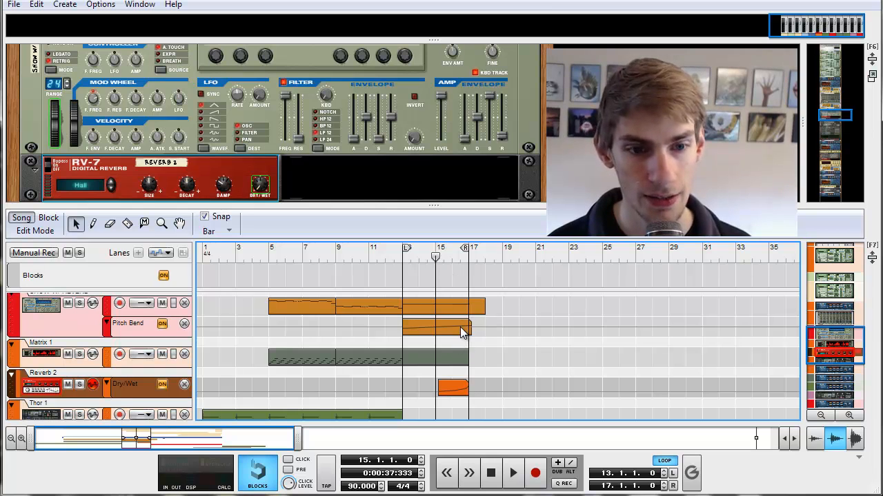
key("space")
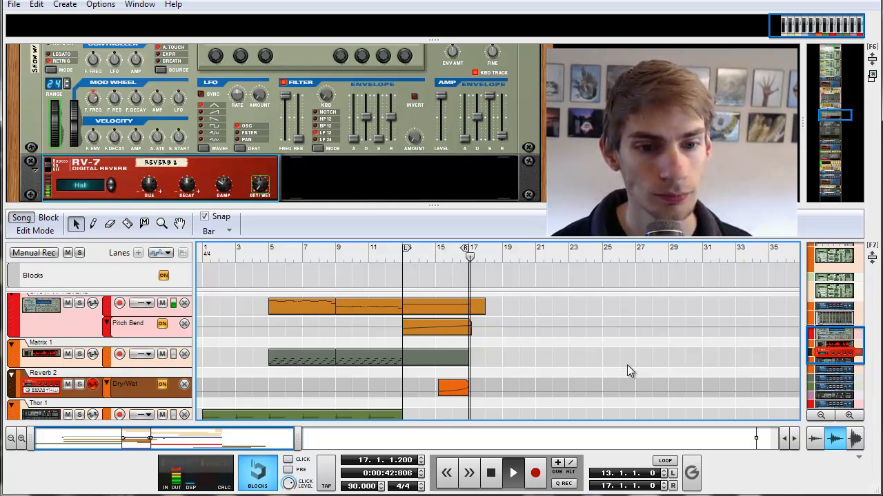
Extend the Dry/Wet automation clip on the Reverb 2 track to the start of bar 19.
left_click(461, 390)
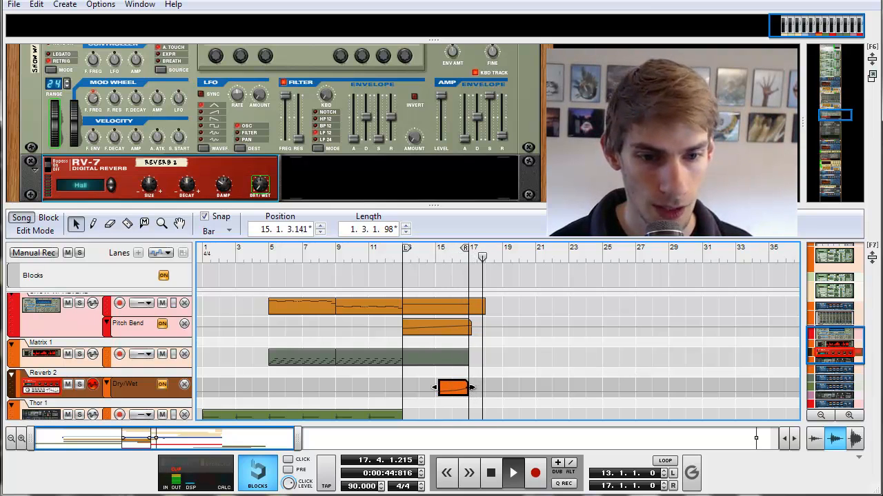
left_click_drag(472, 388, 504, 388)
left_click(563, 398)
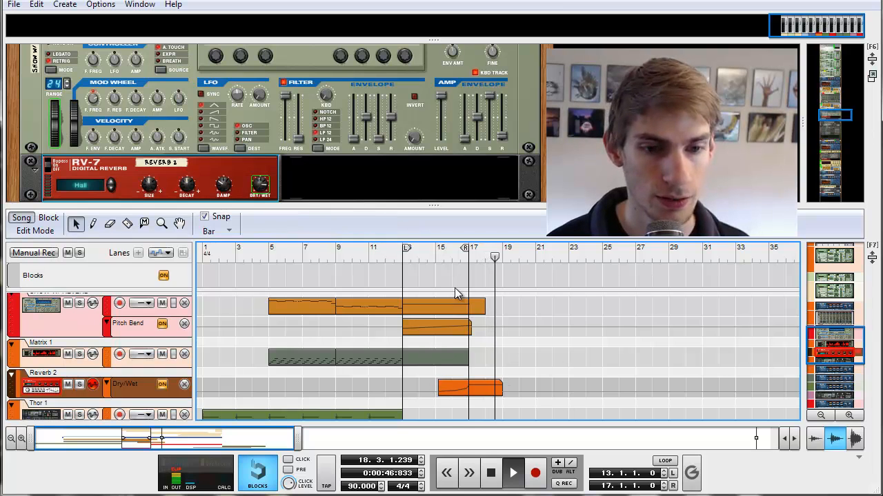
Stop playback, return the song position to bar 15, and replay the section with the extended reverb automation.
key("space")
left_click(452, 257)
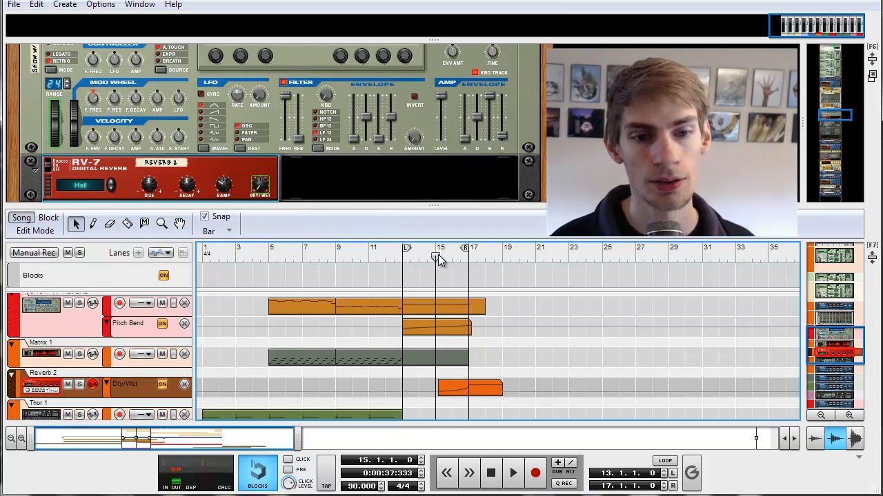
key("space")
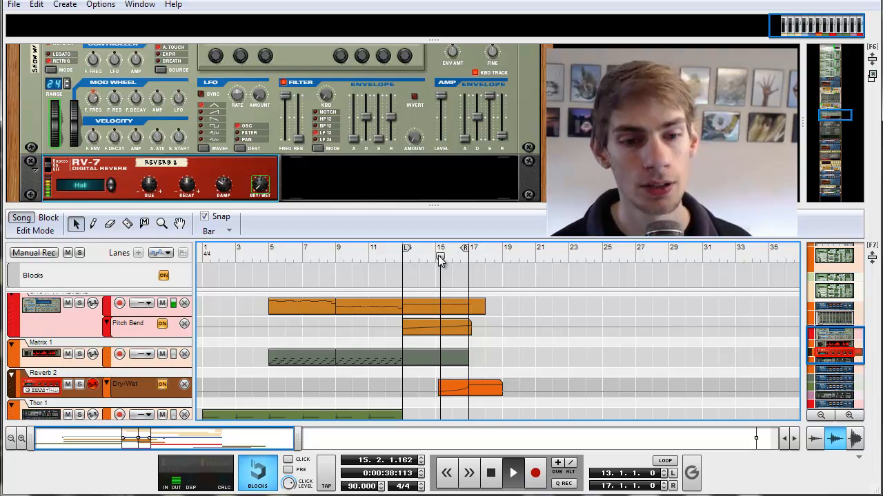
Find and select the Malström 3 track in the sequencer and reveal the synthesizer's full front panel in the rack.
left_click_drag(435, 206, 438, 72)
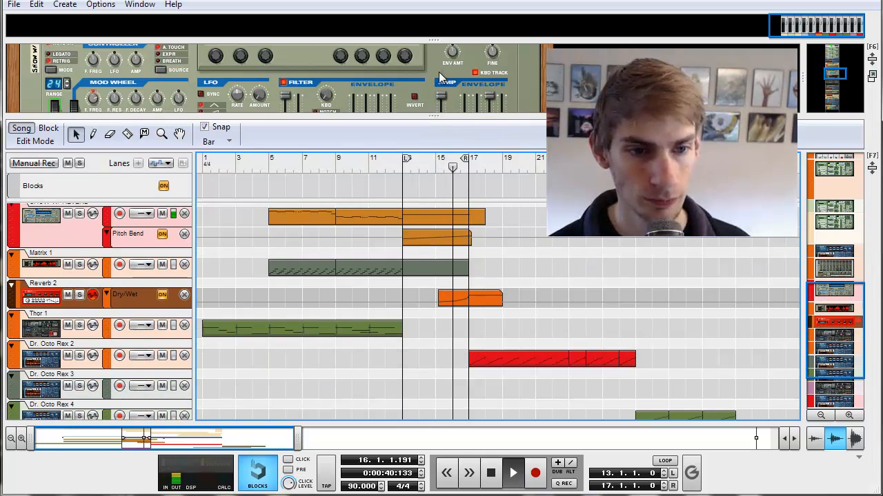
scroll(573, 260, "up", 3)
scroll(572, 260, "up", 3)
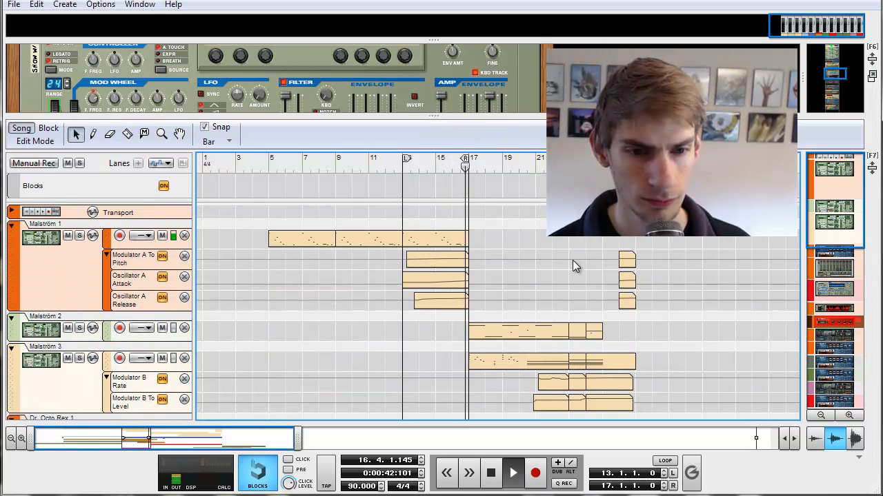
scroll(572, 260, "down", 5)
scroll(572, 260, "up", 3)
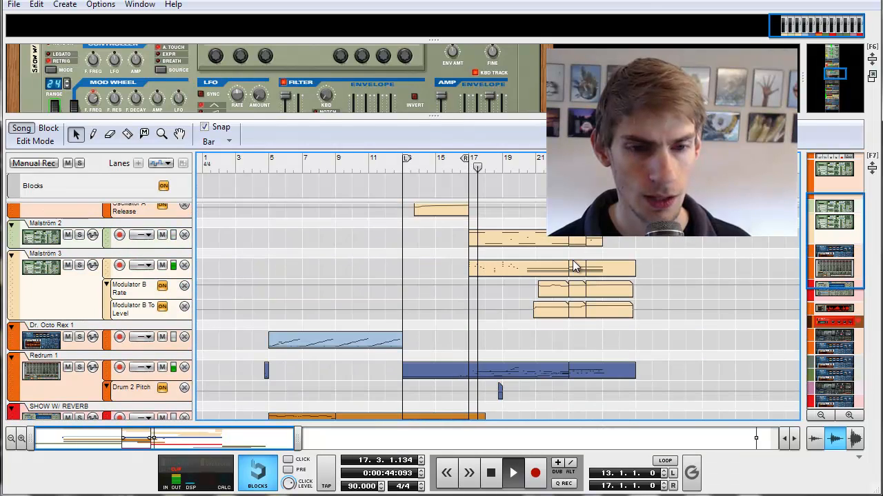
left_click(15, 311)
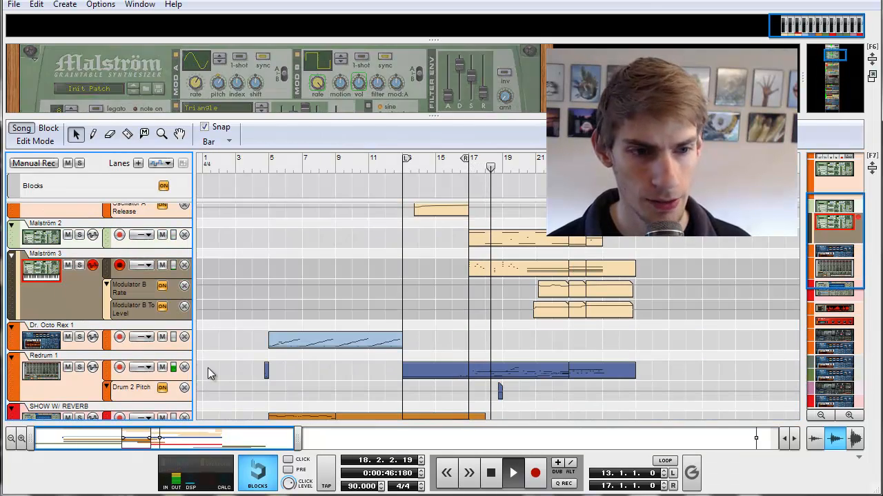
left_click_drag(318, 116, 324, 249)
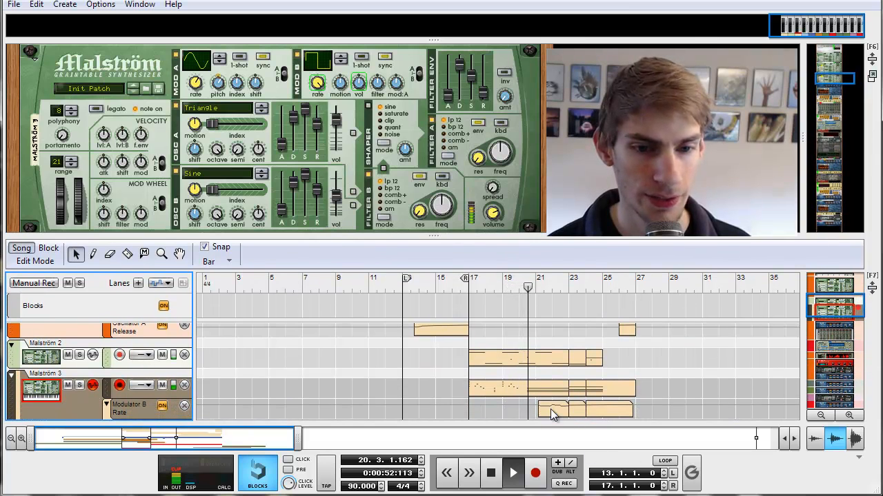
Open the first Malström 3 note clip for editing, examine its notes and Modulator B automation lanes, and return to the arrangement.
left_click(551, 409)
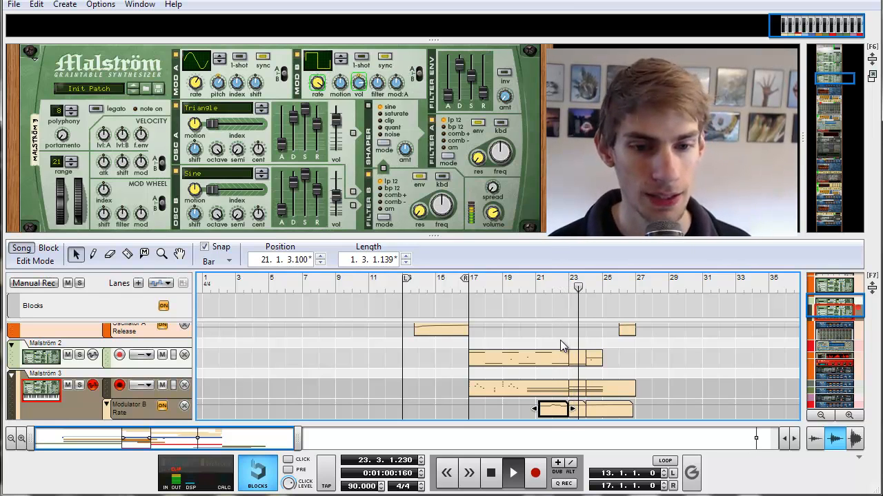
double_click(537, 388)
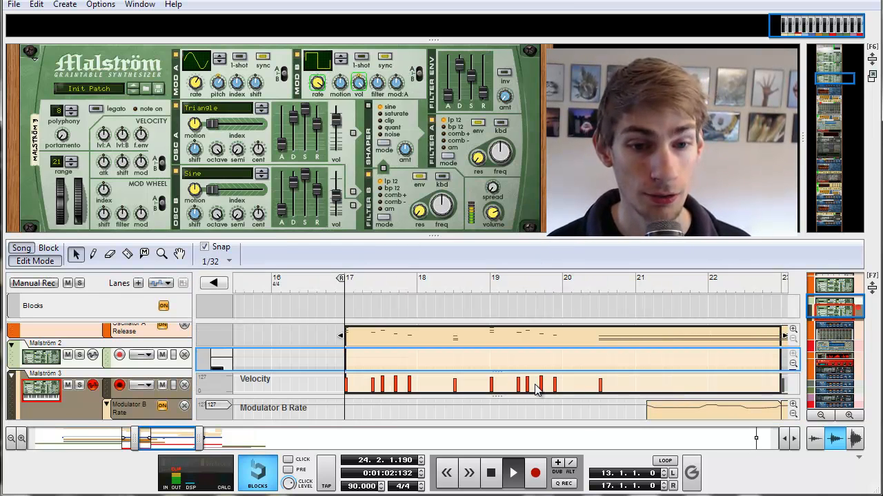
key("F6")
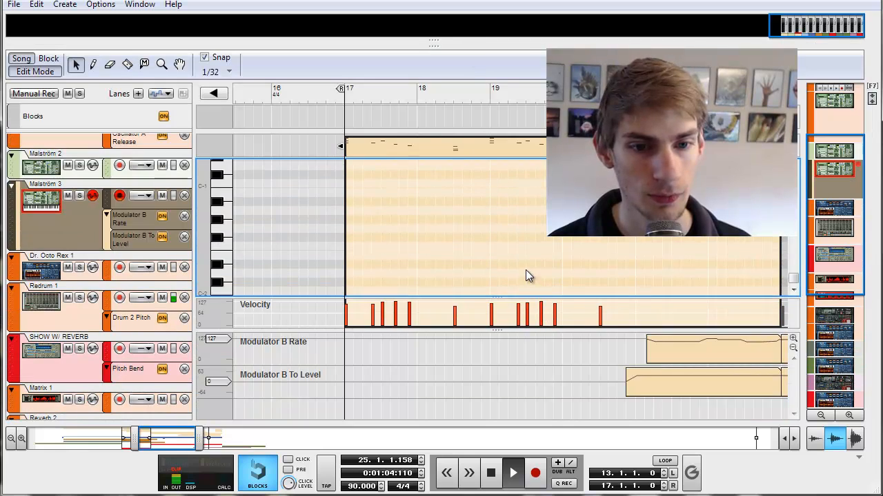
scroll(526, 277, "up", 5)
scroll(699, 262, "down", 3)
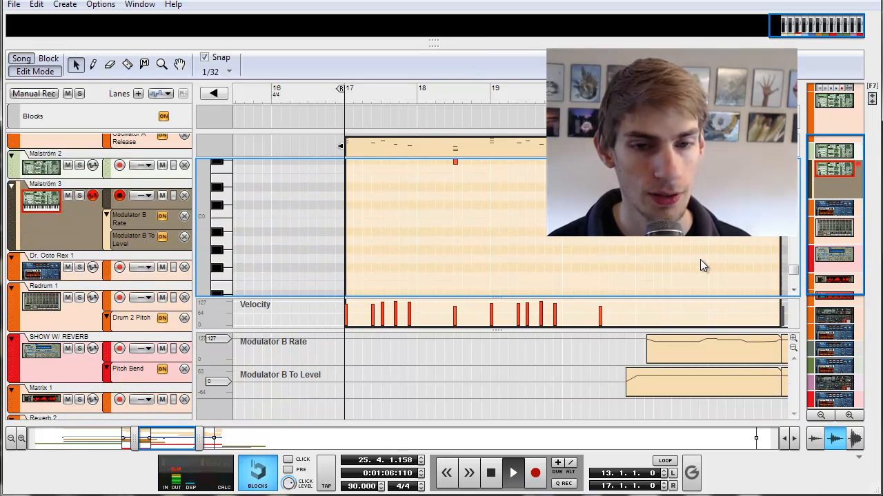
left_click(28, 71)
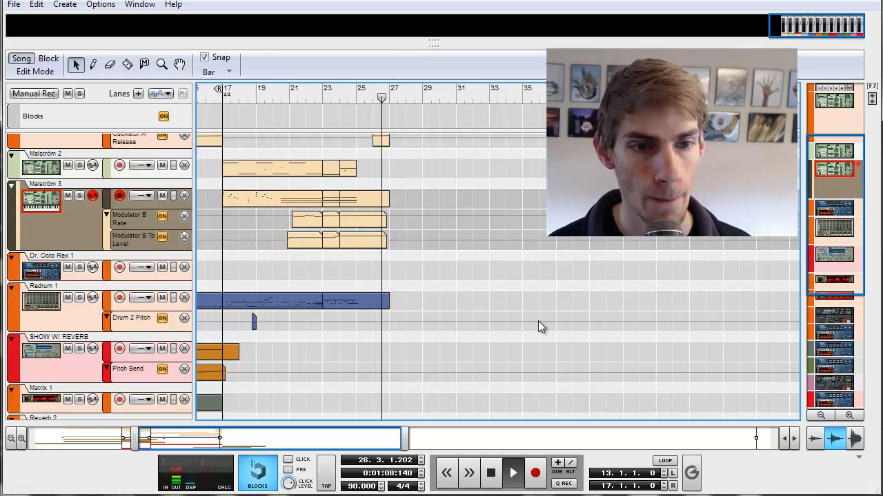
Stop playback, select the Thor 2 track in the sequencer, and reveal the synthesizer's programmer in the rack.
scroll(538, 321, "up", 4)
scroll(536, 323, "down", 10)
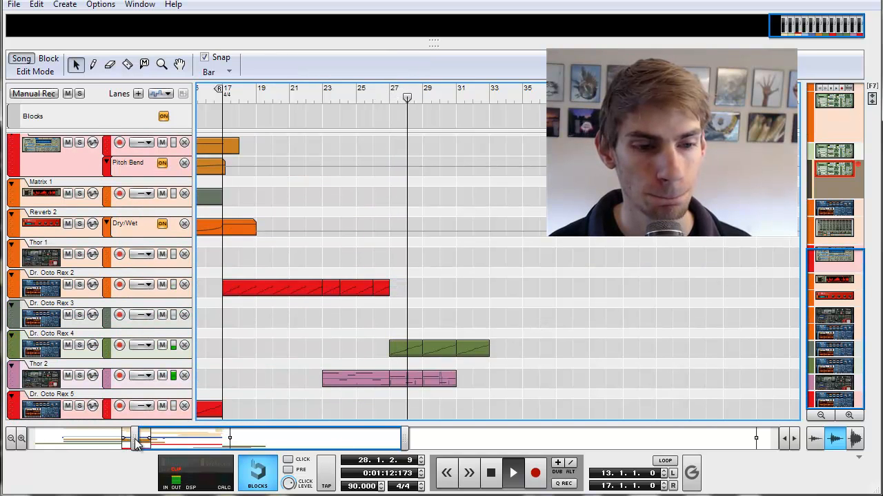
key("space")
left_click(96, 387)
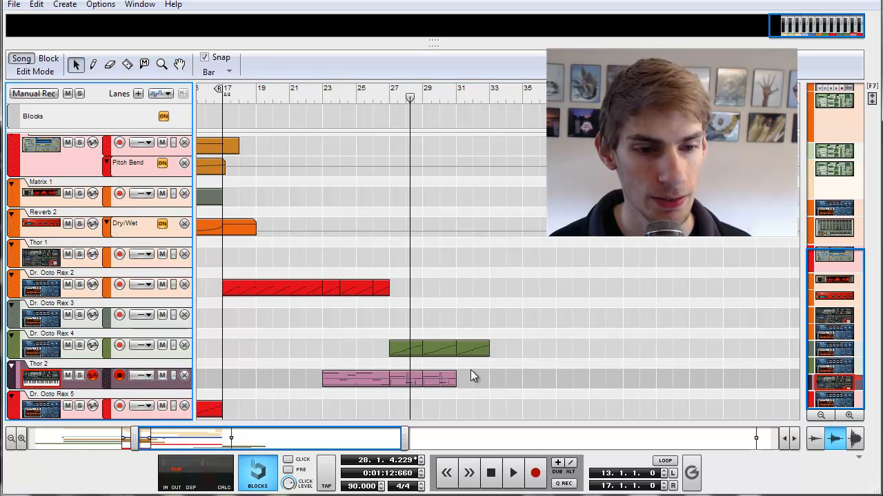
left_click_drag(442, 51, 442, 422)
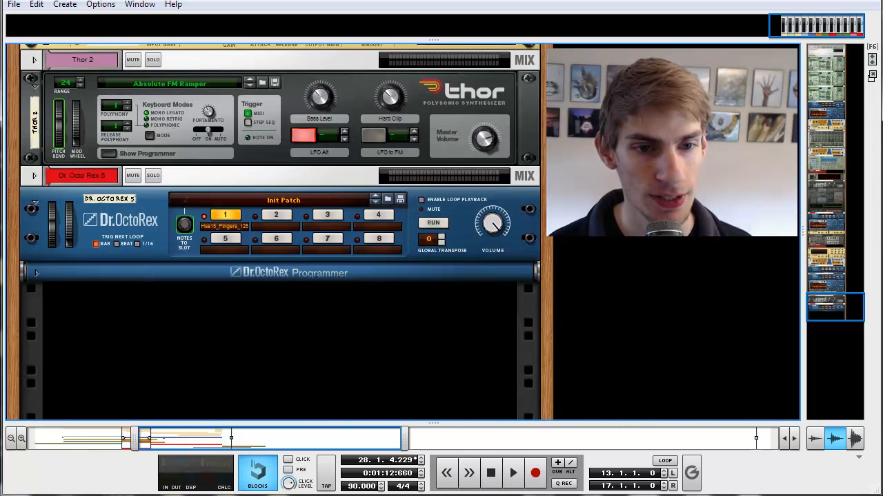
left_click(114, 153)
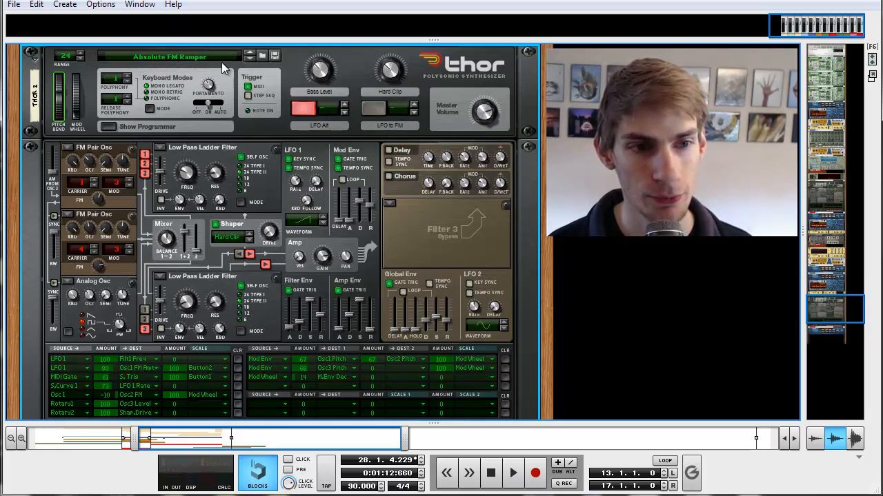
View the available patches for Thor 2, close the patch browser without loading one, and return to the arrangement.
left_click(262, 55)
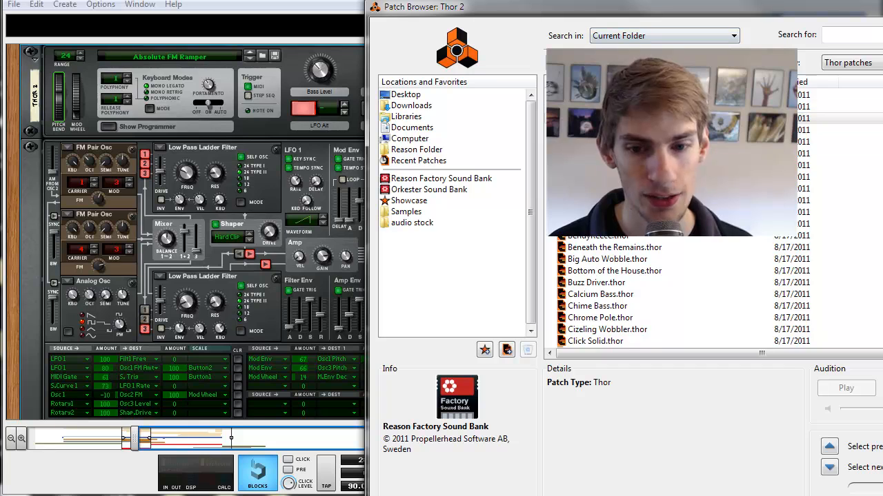
key("Escape")
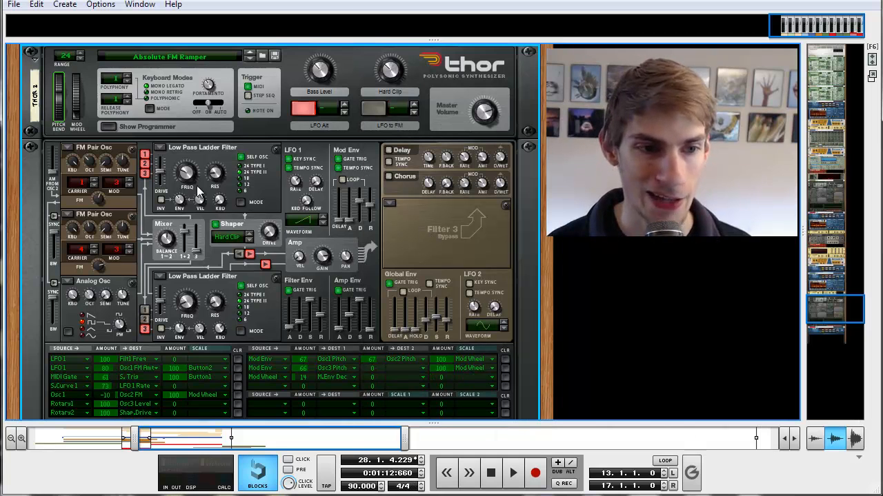
mouse_move(198, 191)
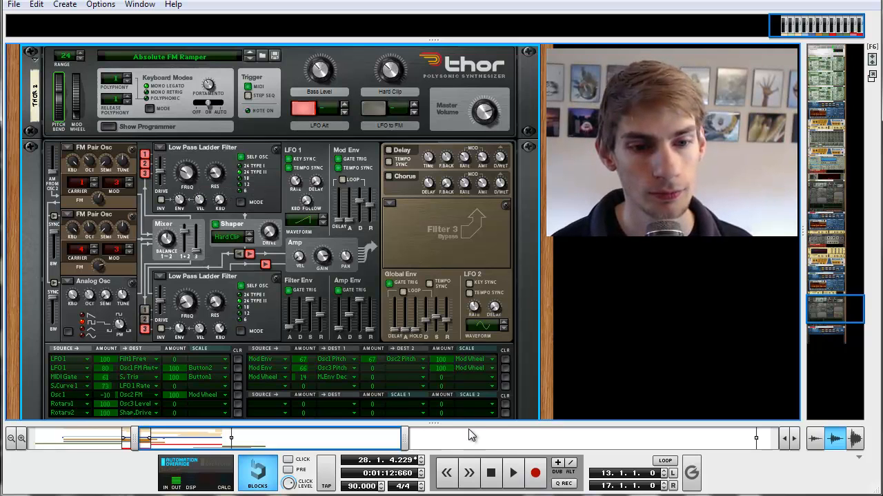
left_click_drag(469, 422, 468, 37)
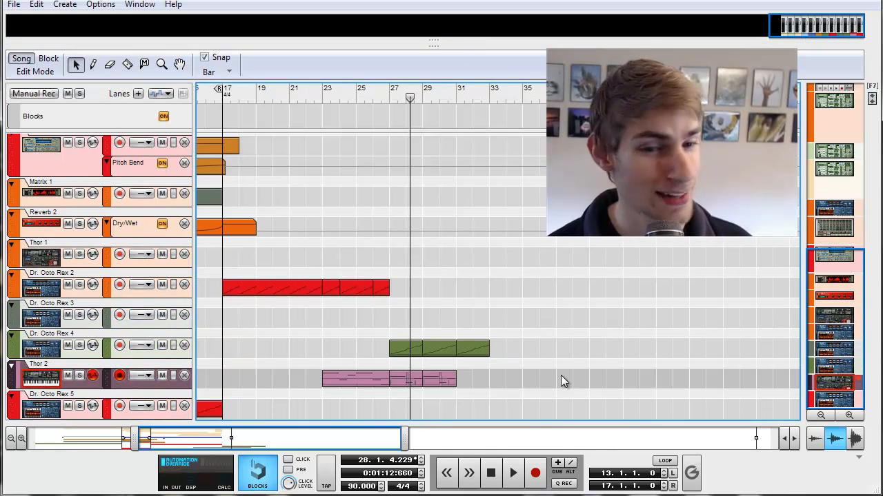
Return the song position to bar 1 and look through all the tracks in the arrangement.
double_click(490, 473)
left_click(117, 443)
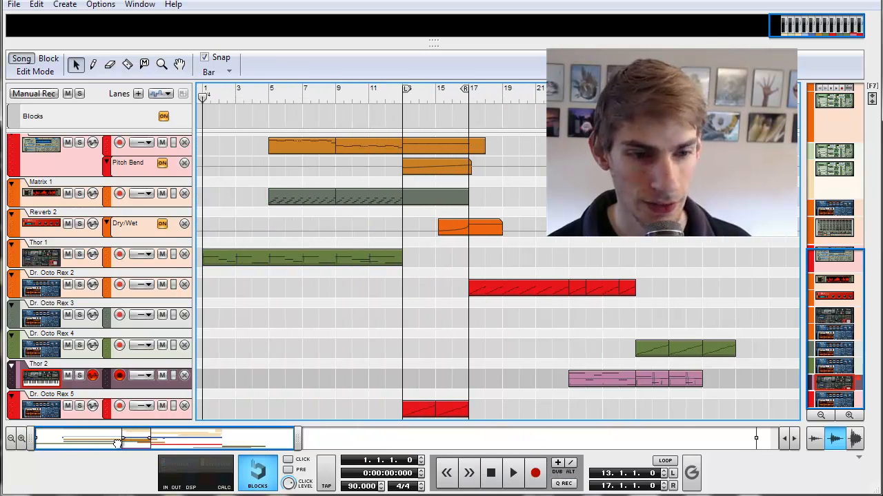
scroll(357, 341, "up", 10)
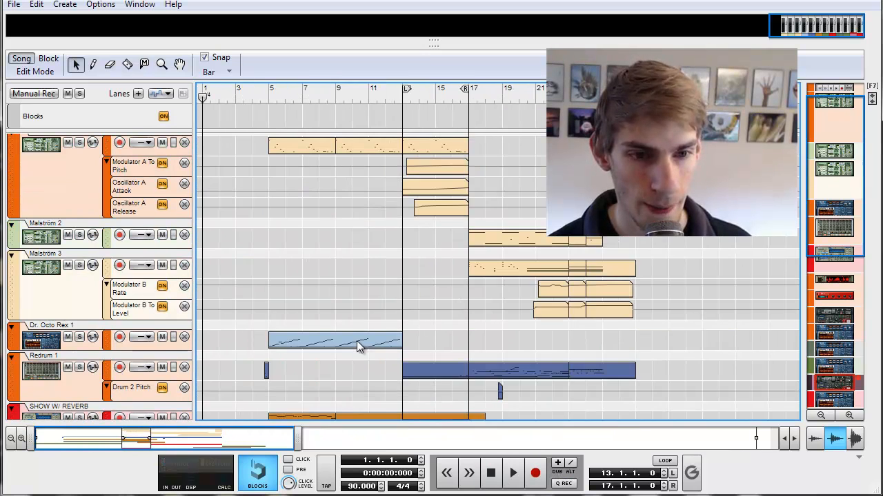
scroll(356, 341, "down", 8)
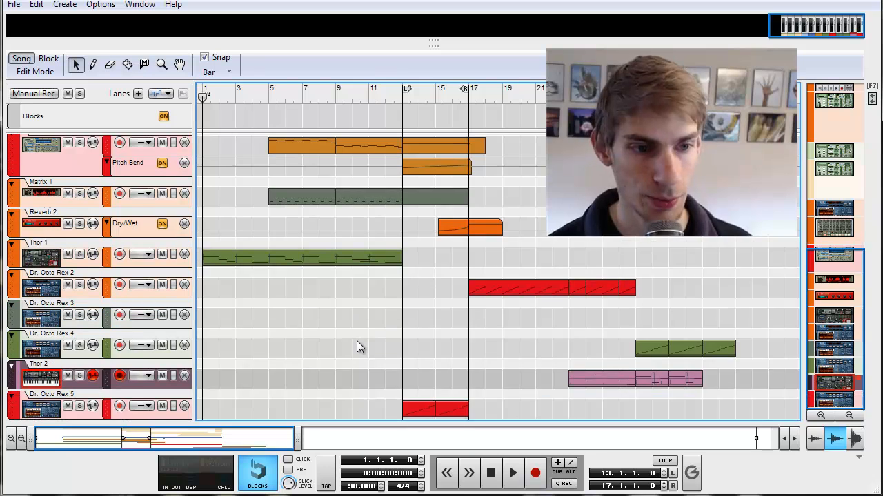
scroll(328, 404, "up", 8)
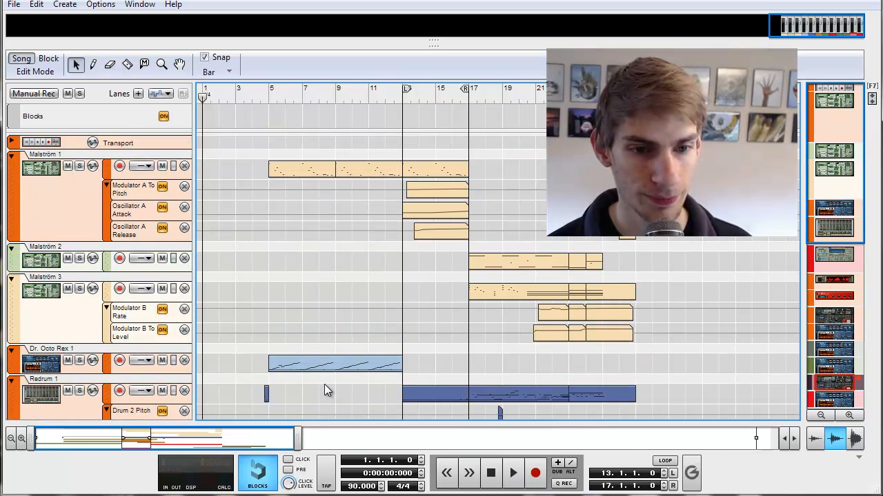
scroll(327, 391, "down", 8)
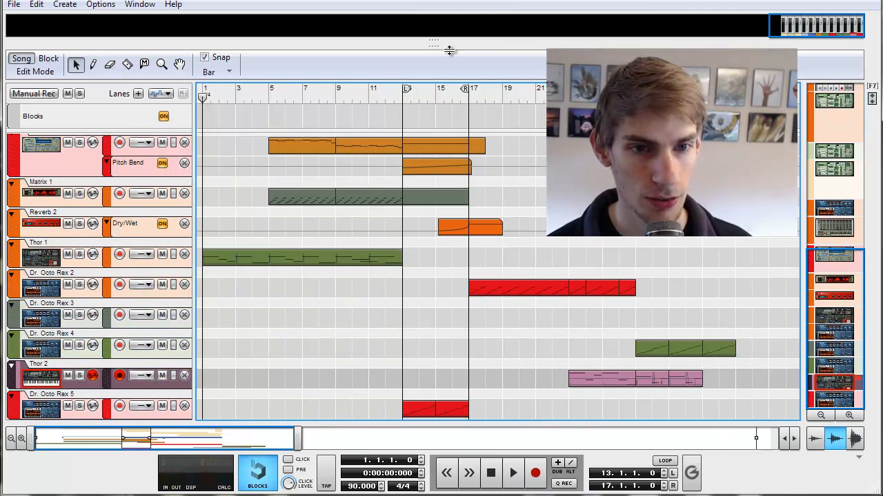
Find Redrum 1 in the rack, enable its pattern section, and run it with pattern 4 of bank A selected.
key("F6")
scroll(469, 170, "up", 15)
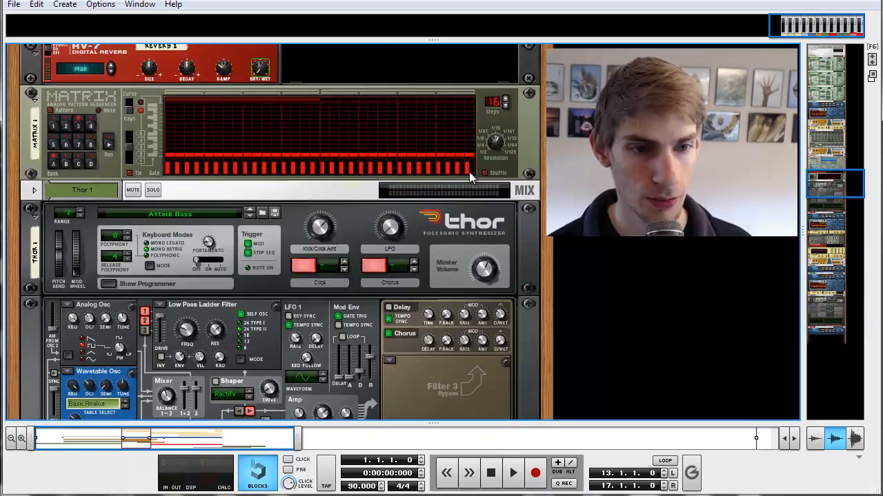
scroll(469, 172, "up", 5)
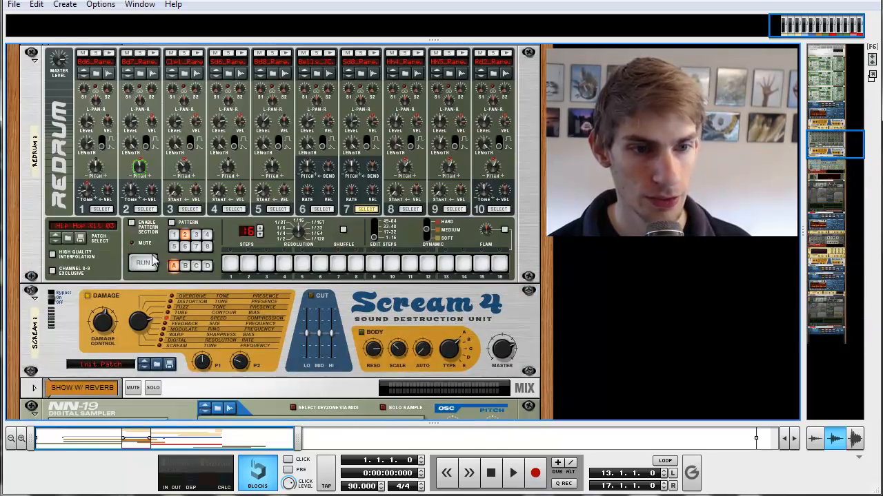
left_click(141, 264)
left_click(131, 222)
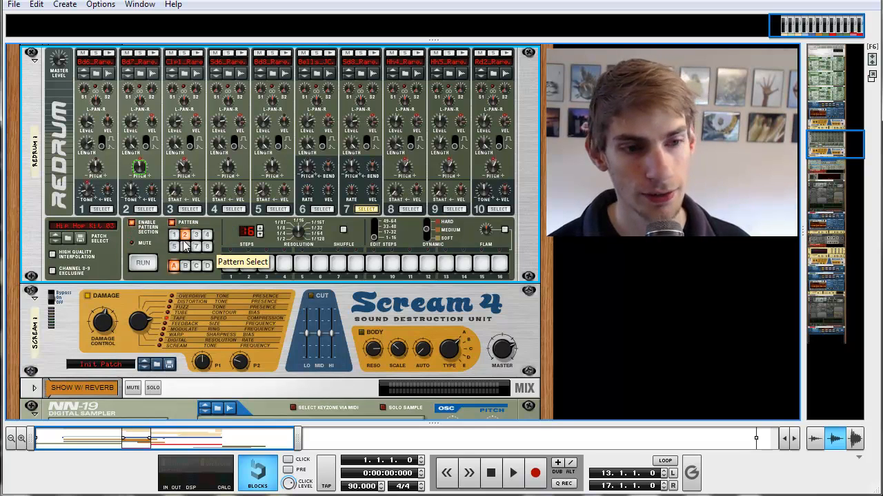
left_click(142, 263)
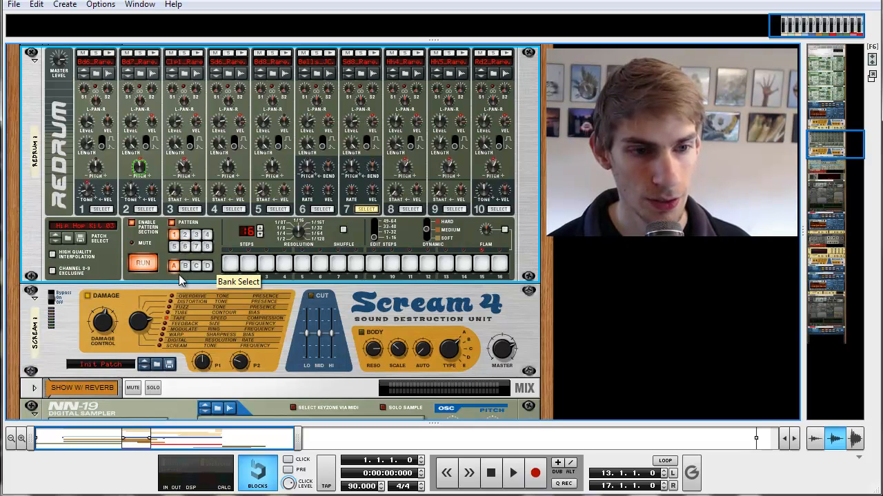
left_click(206, 235)
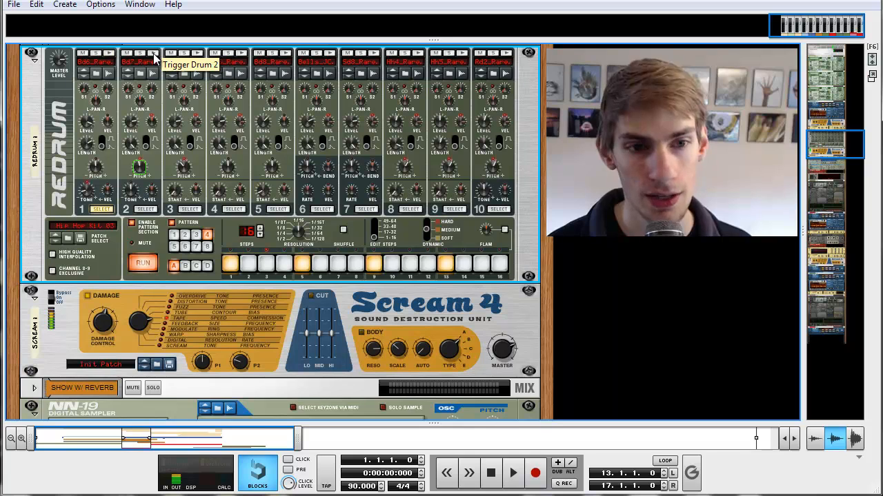
Audition Redrum's drum sounds and program drum 6 with hits on steps 5 and 13.
left_click(197, 54)
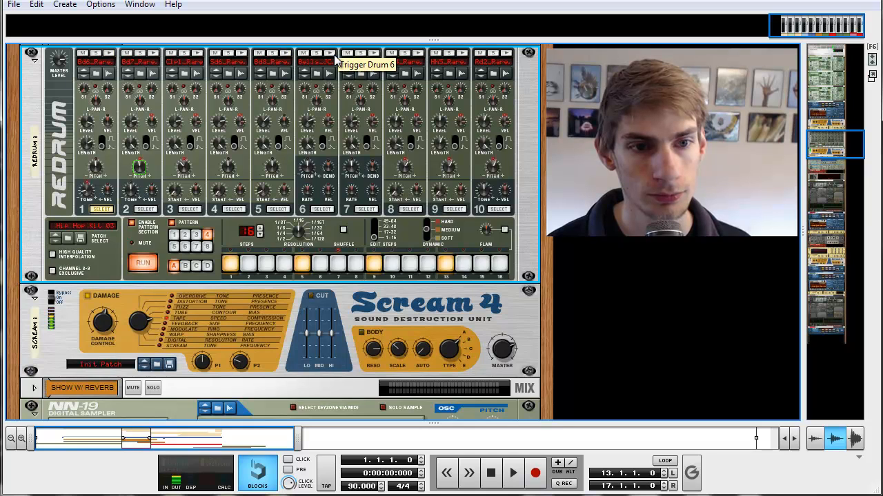
left_click(324, 209)
left_click(372, 264)
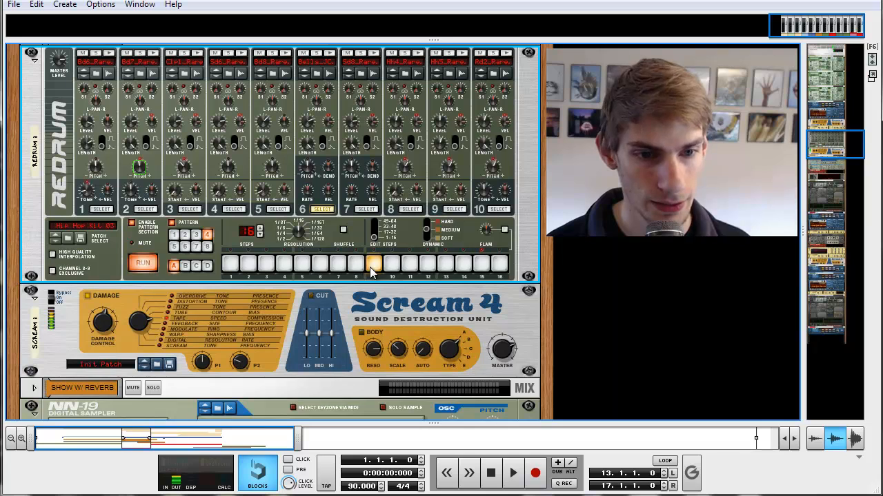
left_click(302, 265)
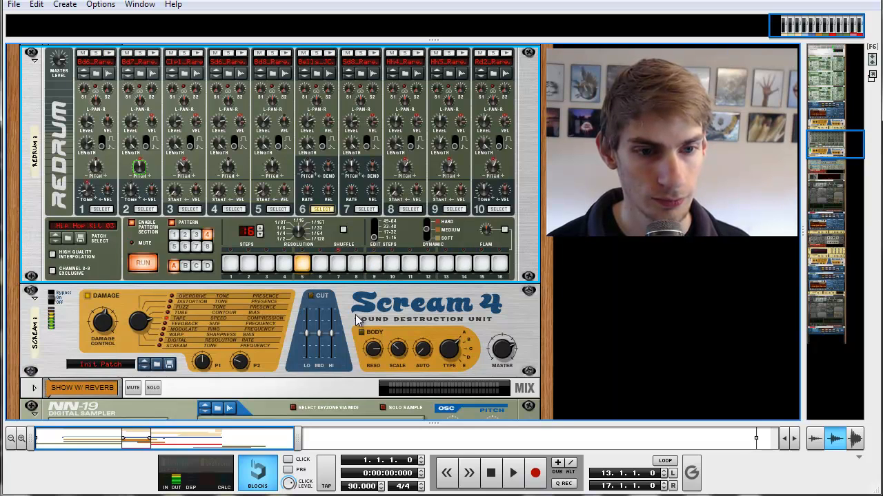
left_click(445, 264)
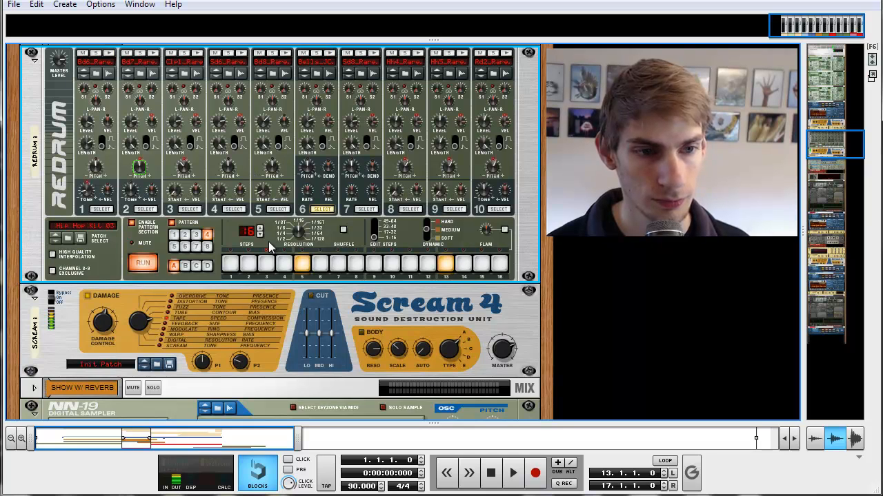
Clear all of drum 1's steps and reduce drum 6 to a single hit on step 13.
left_click(101, 209)
left_click(303, 269)
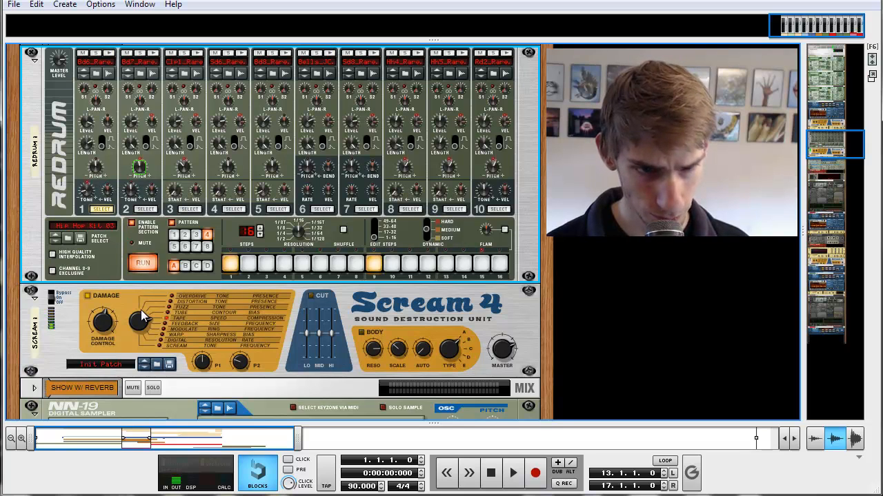
left_click_drag(229, 265, 610, 265)
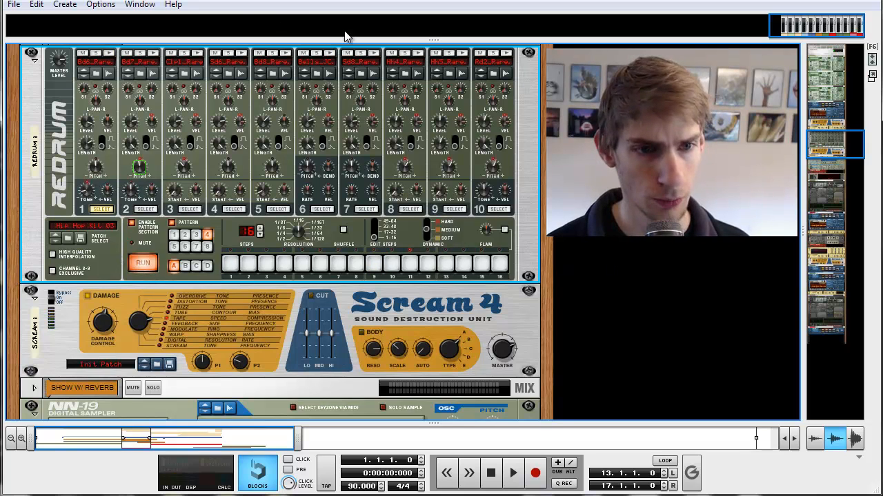
left_click(322, 209)
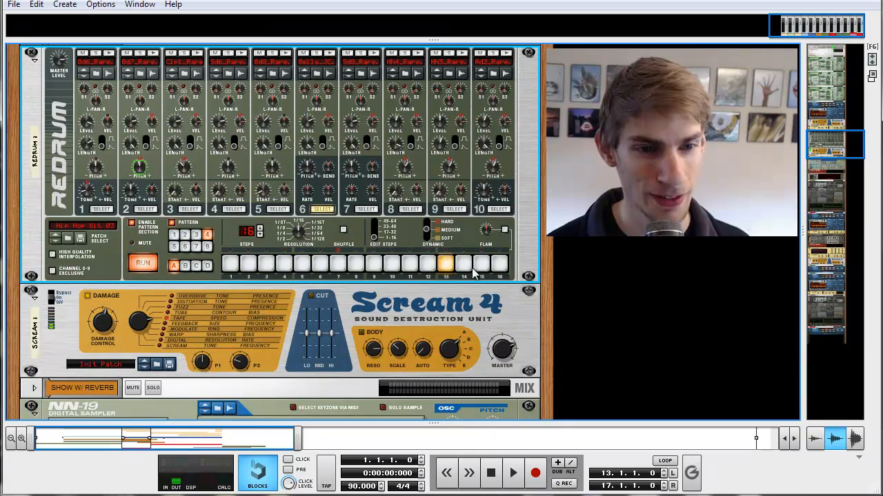
Fill all 16 steps for drum 3 and program drum 2 with hits on steps 1, 5, 9 and 15.
left_click(190, 209)
left_click_drag(231, 265, 603, 275)
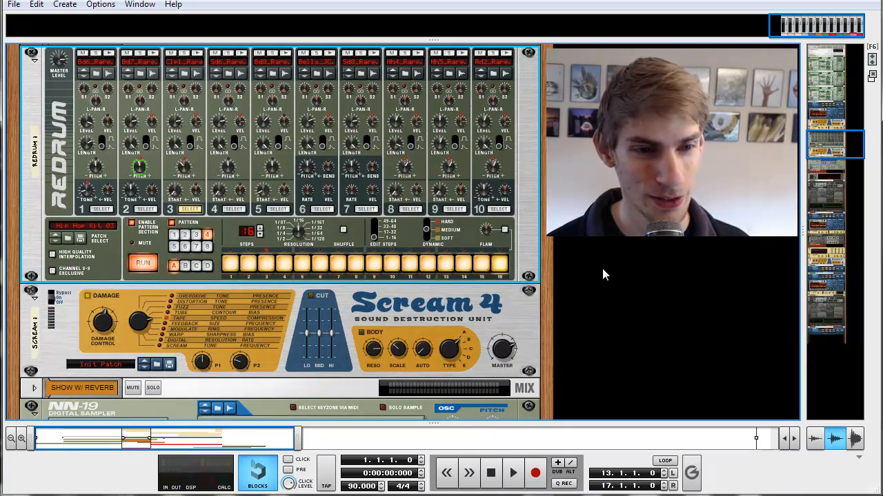
left_click(145, 209)
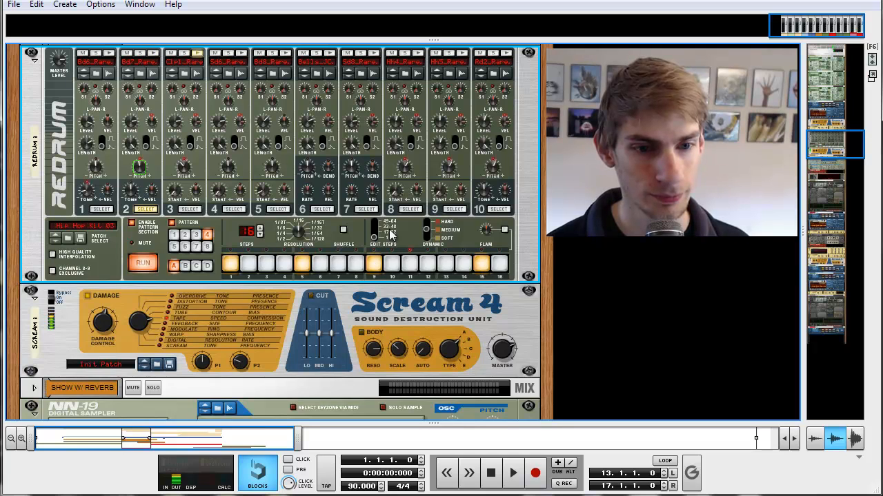
Program drum 7 with hits on steps 4, 6, 9, 13 and 16.
left_click(366, 209)
left_click(283, 263)
left_click(319, 264)
left_click(373, 263)
left_click(445, 264)
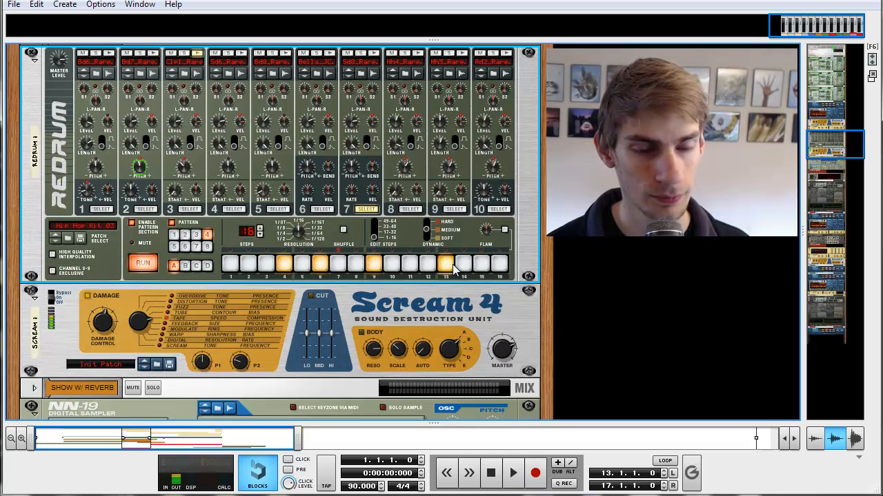
left_click(498, 264)
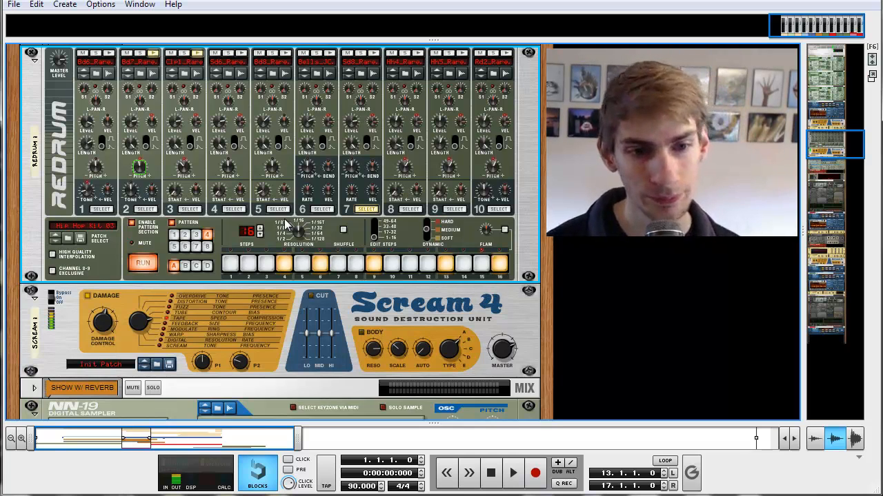
Clear the programmed steps of drum 7 and of drums 6 to 3 in the current pattern.
left_click_drag(285, 265, 567, 264)
left_click(498, 264)
left_click(322, 209)
left_click(278, 209)
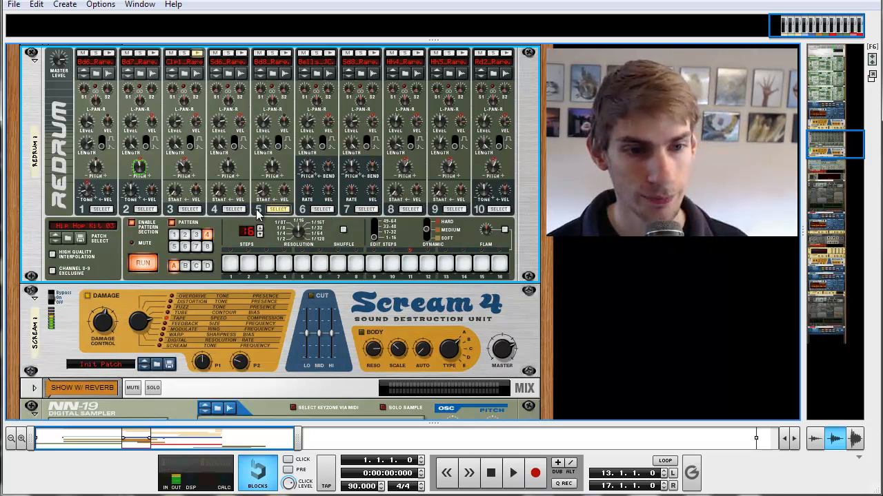
left_click(234, 209)
left_click(189, 209)
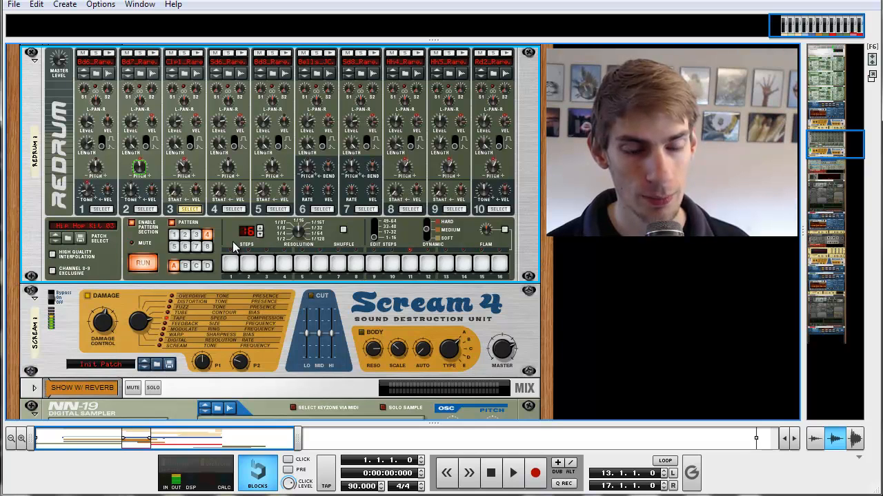
Set the pattern length to 59 steps, restore it to 16, and select drum 2 for editing.
left_click_drag(251, 230, 254, 206)
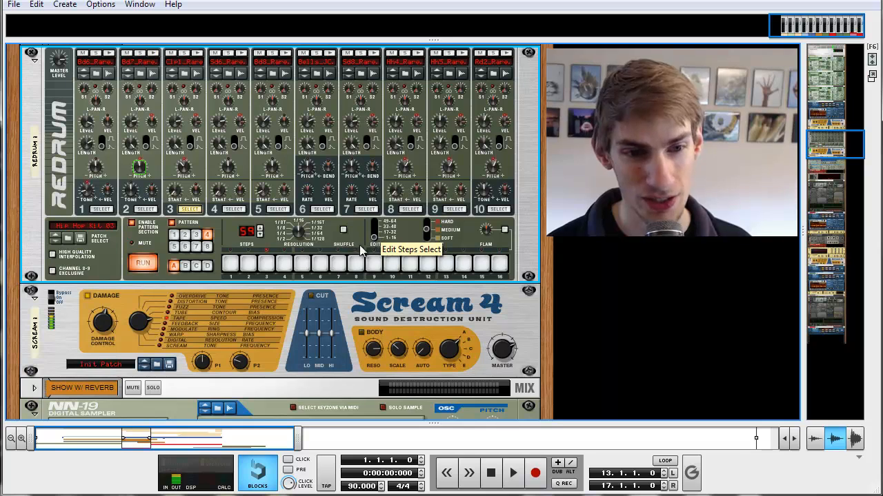
left_click_drag(242, 237, 246, 270)
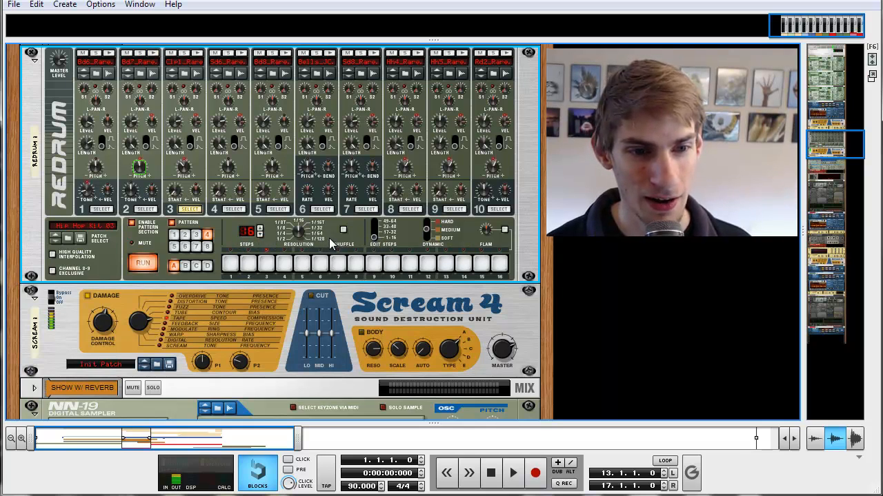
left_click(146, 209)
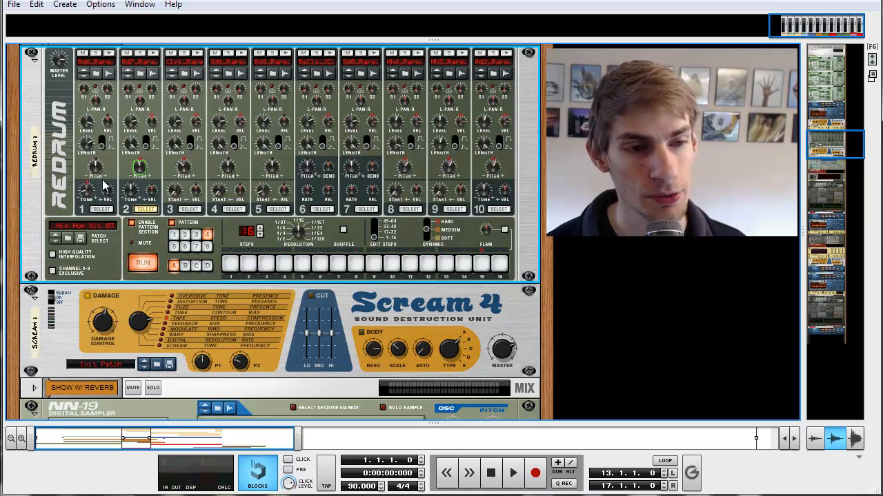
left_click_drag(94, 174, 90, 179)
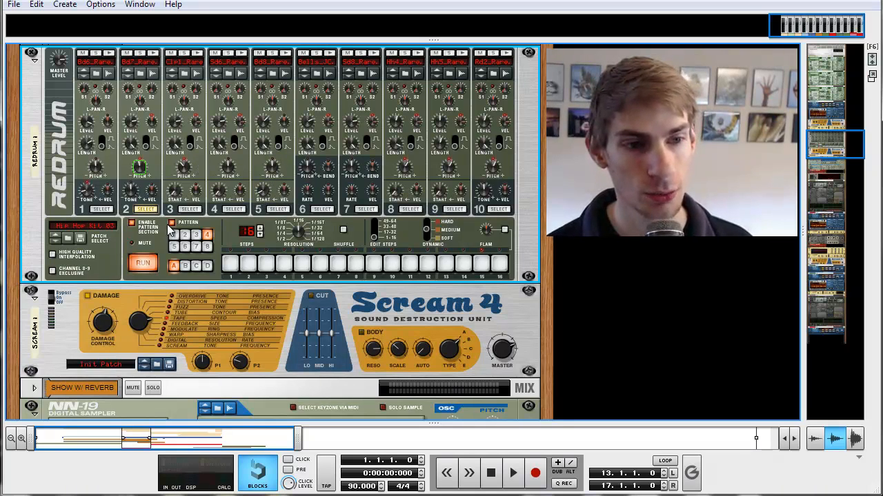
Turn off the Redrum's pattern section and play the song while looking over the sequencer tracks.
left_click(131, 224)
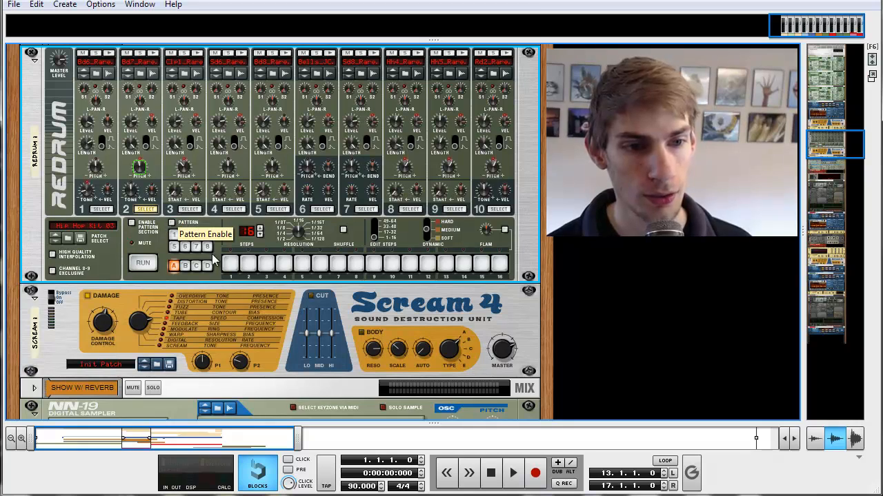
left_click(513, 473)
left_click_drag(479, 425, 480, 115)
scroll(325, 312, "down", 3)
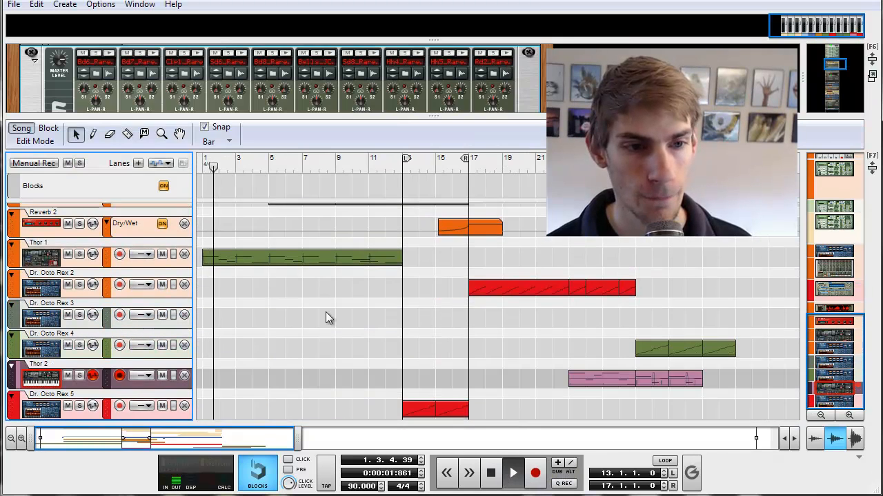
scroll(216, 342, "up", 5)
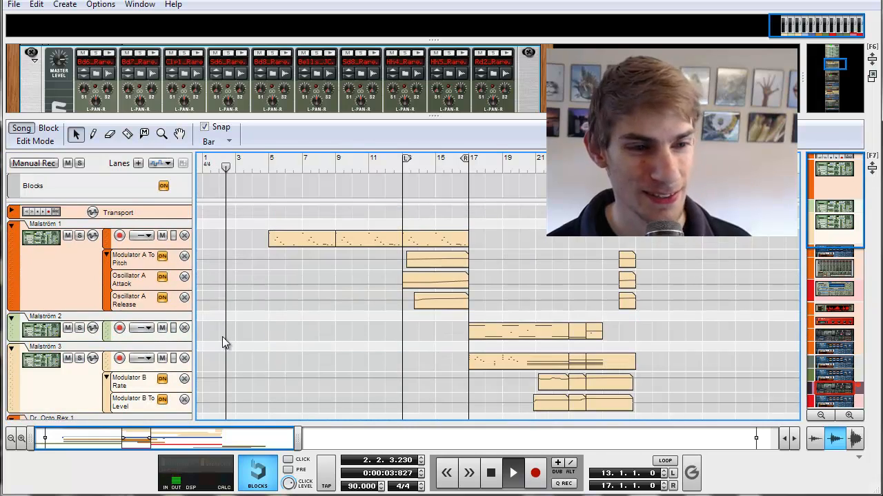
Create an NN-XT Advanced Sampler below Dr. Octo Rex 5 in the rack and unfold its remote editor.
key("F6")
scroll(250, 316, "down", 10)
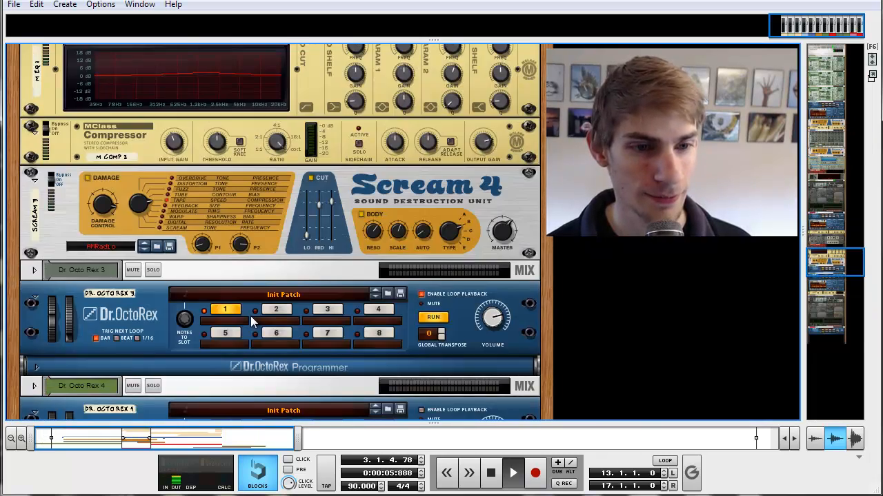
left_click(341, 274)
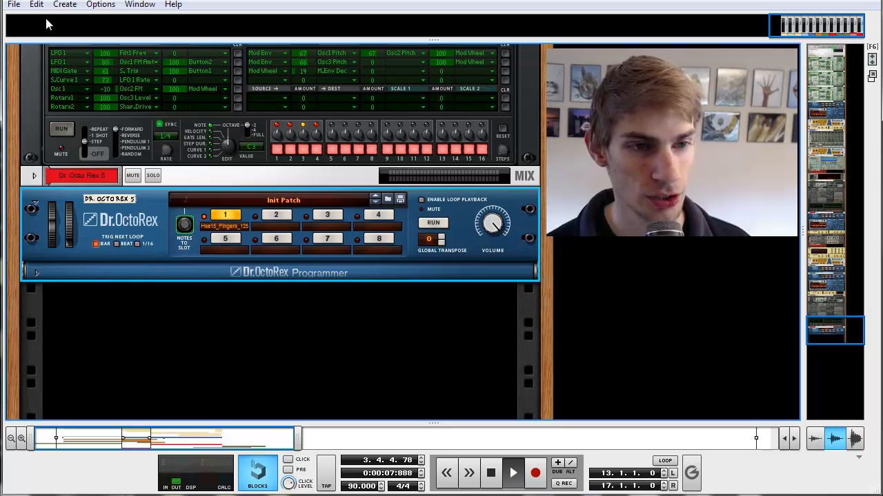
left_click(65, 4)
mouse_move(86, 87)
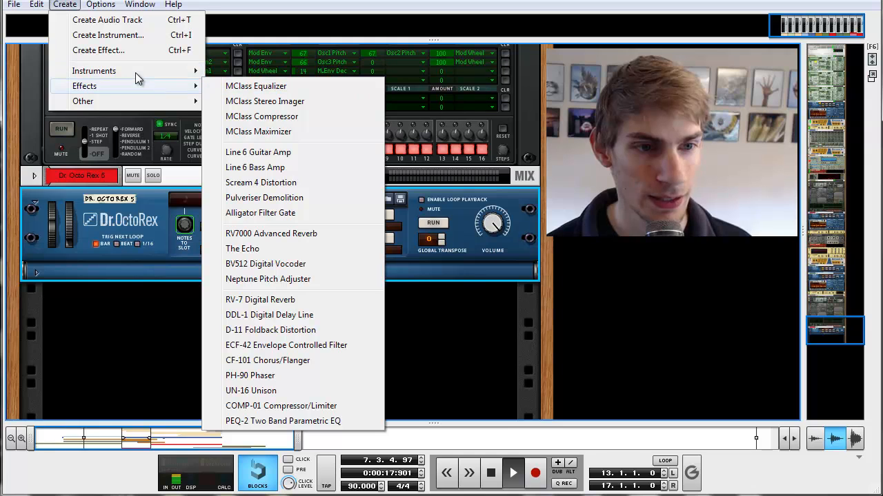
mouse_move(138, 74)
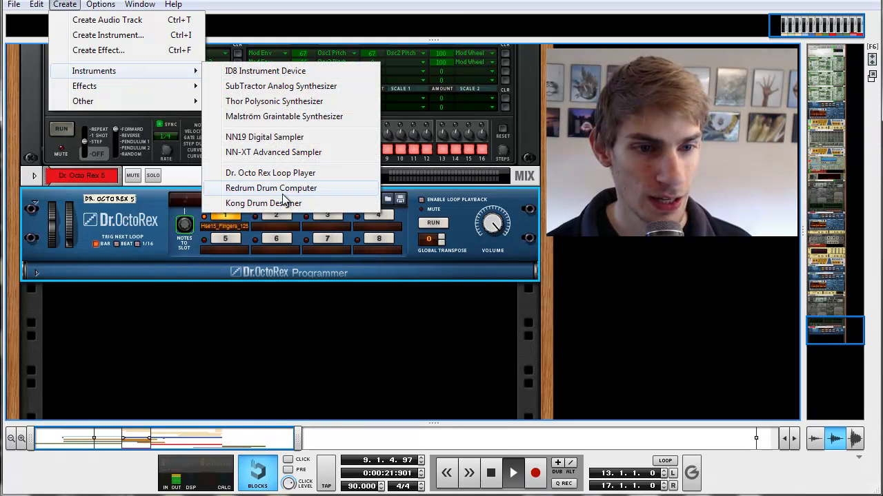
left_click(278, 154)
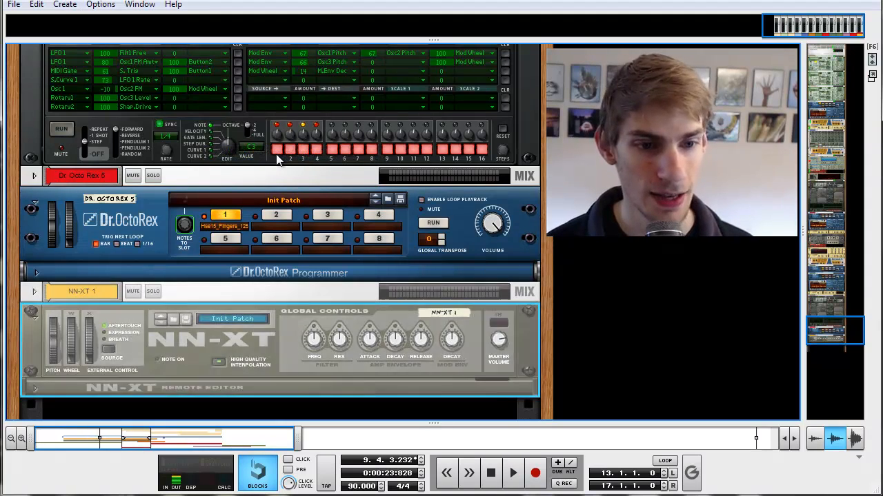
scroll(307, 366, "down", 2)
left_click(35, 272)
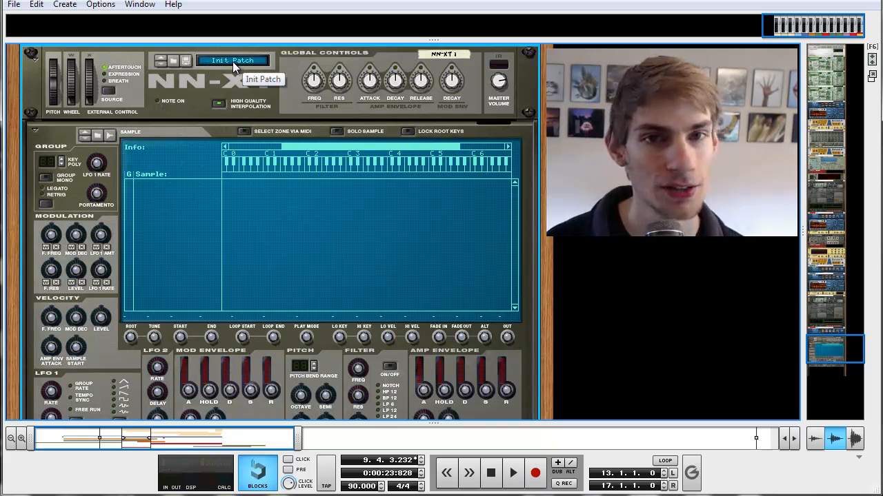
Add an empty zone to the NN-XT and load TREX SAMPLE from the samples folder into it.
right_click(286, 202)
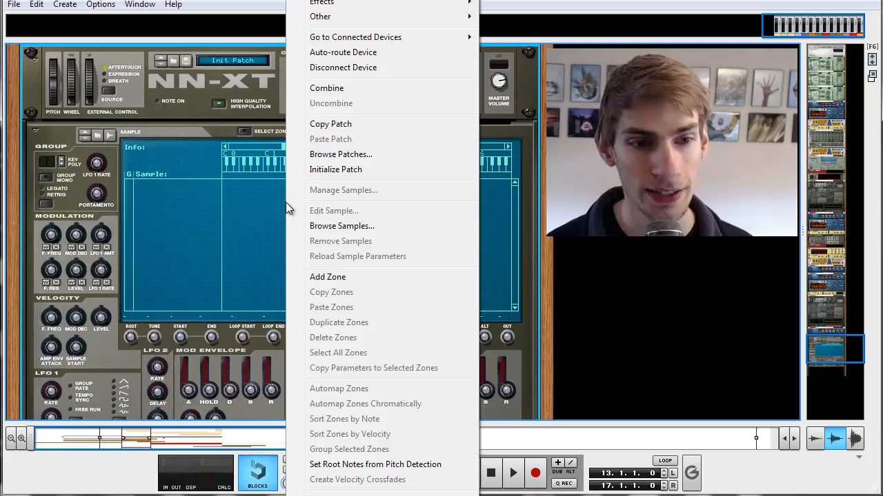
left_click(333, 277)
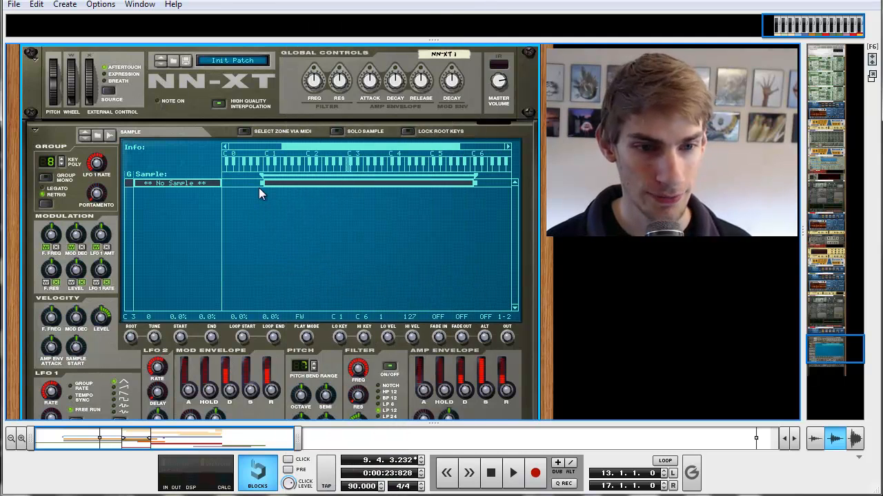
double_click(180, 184)
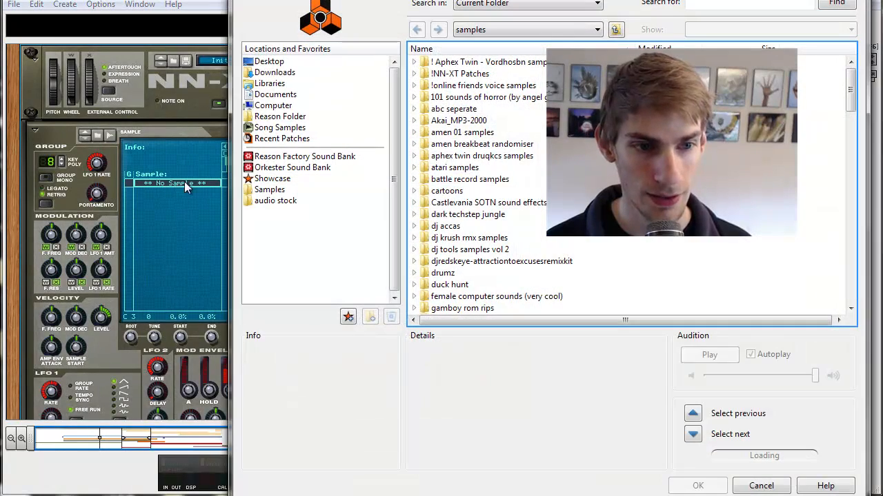
left_click(495, 194)
scroll(494, 195, "down", 15)
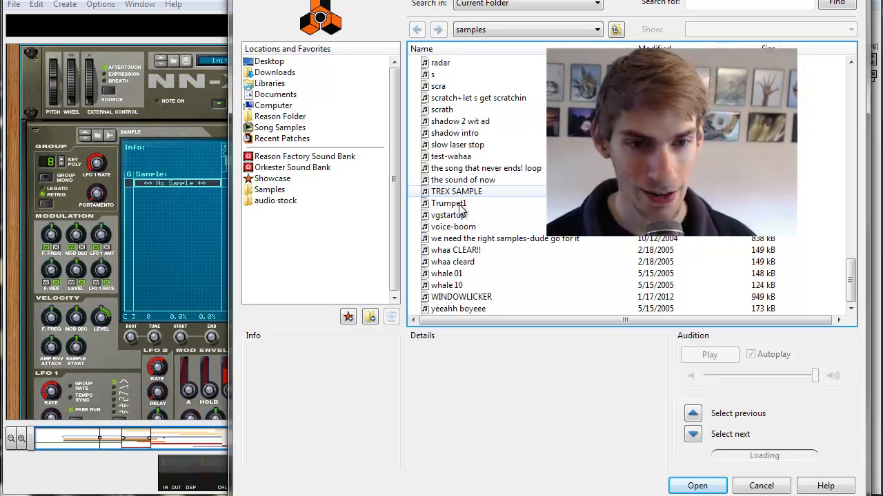
double_click(432, 196)
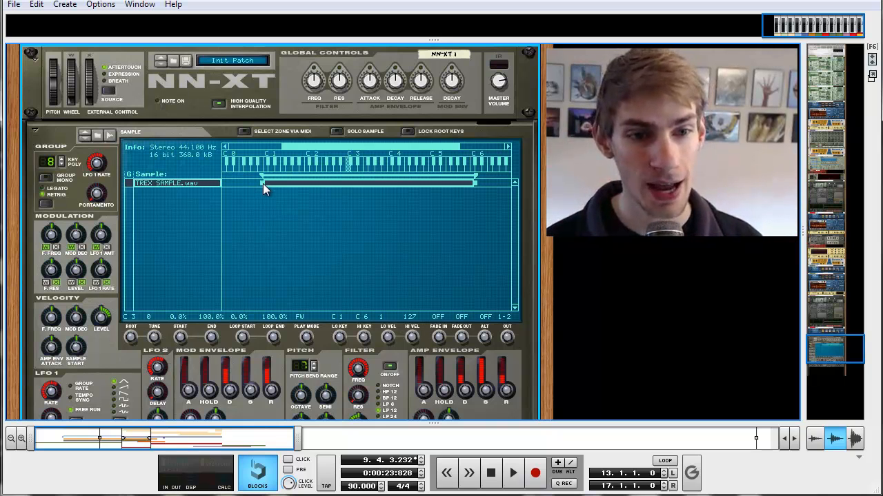
Limit the TREX SAMPLE zone's key range to the single note C3 and duplicate the zone.
left_click_drag(262, 184, 347, 182)
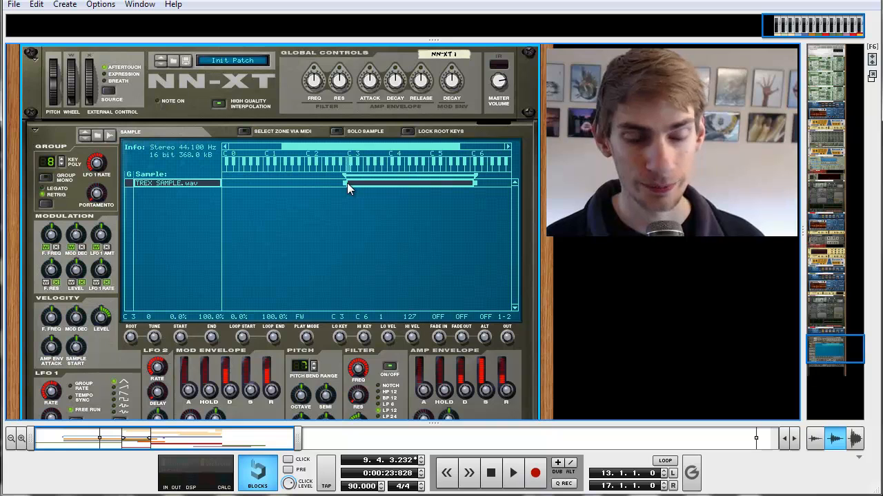
left_click_drag(475, 183, 404, 185)
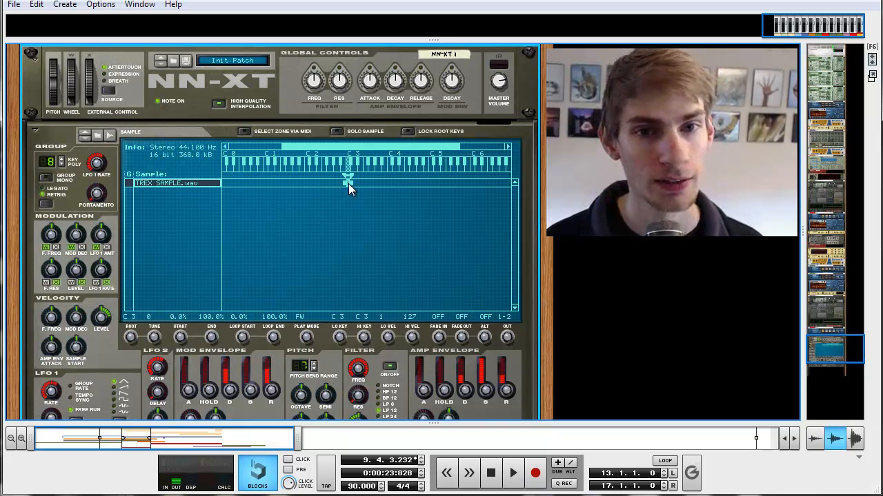
right_click(185, 183)
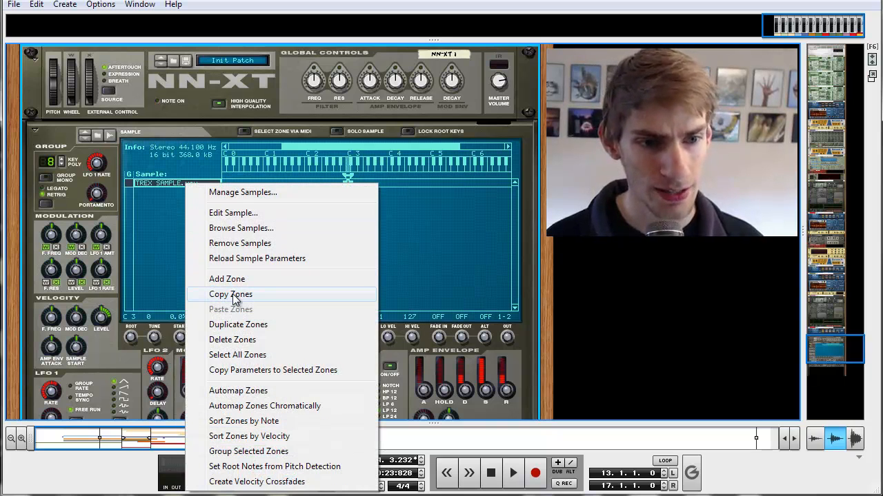
left_click(238, 324)
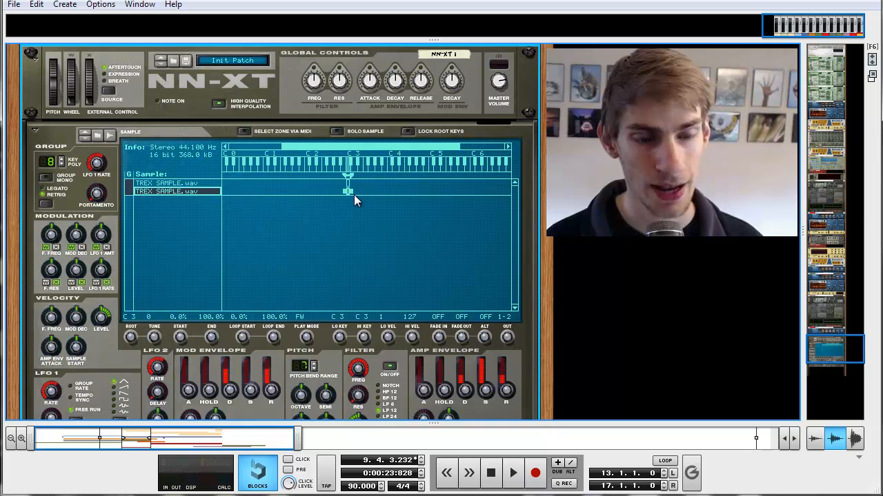
Try the duplicate zone on C#3 with the slow laser stop sample, and undo both changes.
left_click_drag(347, 191, 353, 193)
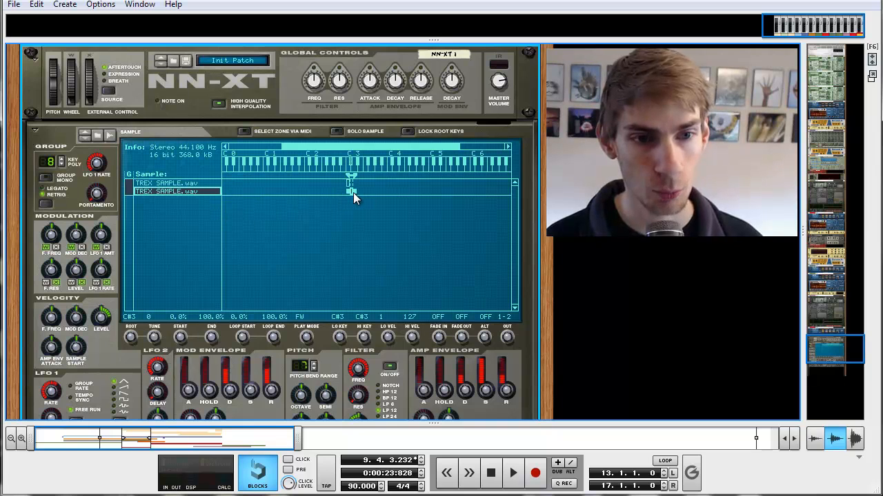
double_click(181, 191)
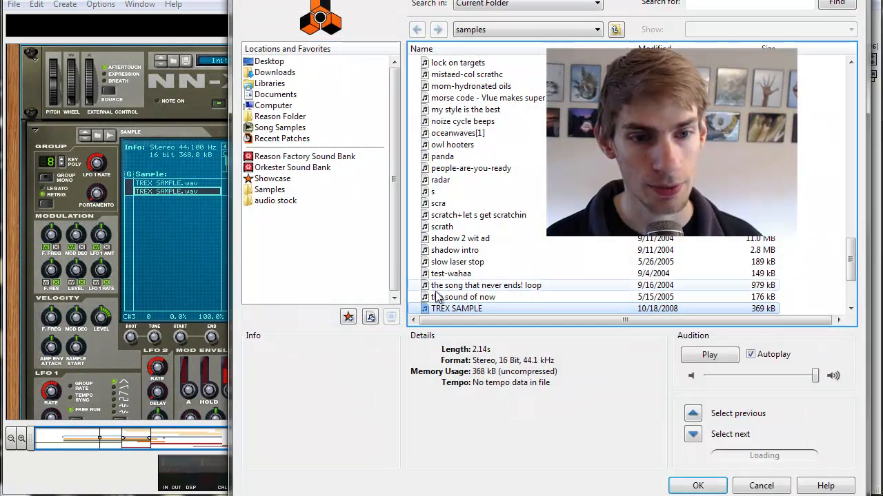
double_click(442, 263)
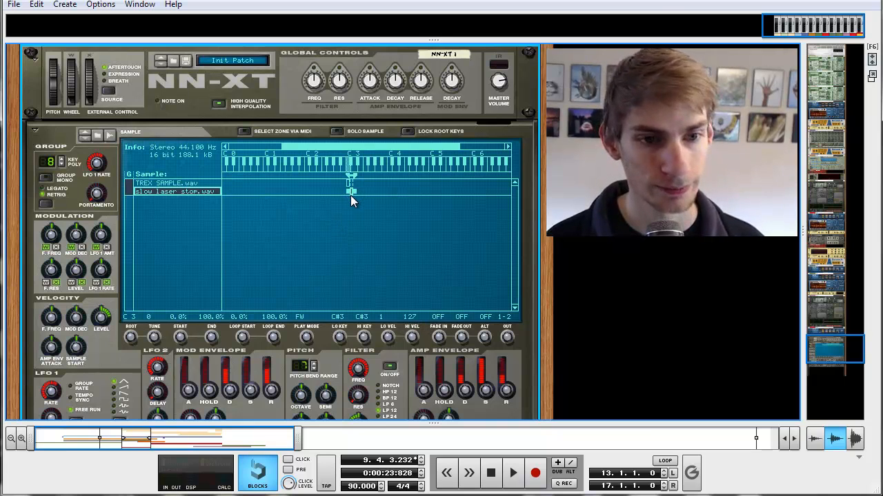
key("ctrl+z")
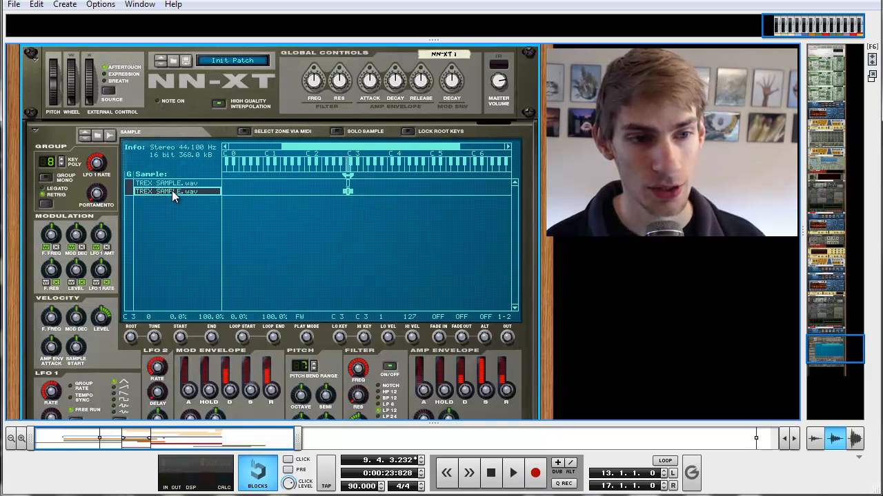
Load the panda sample into the duplicate zone and move that zone to D3.
double_click(182, 257)
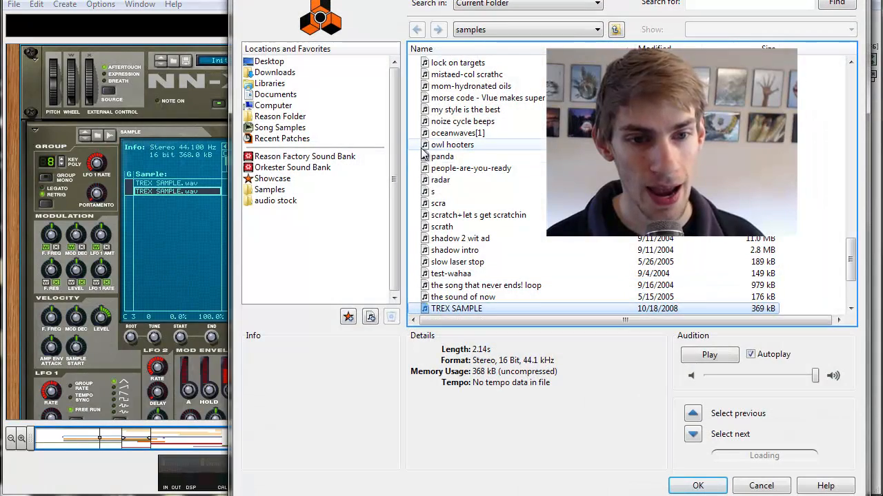
left_click(427, 145)
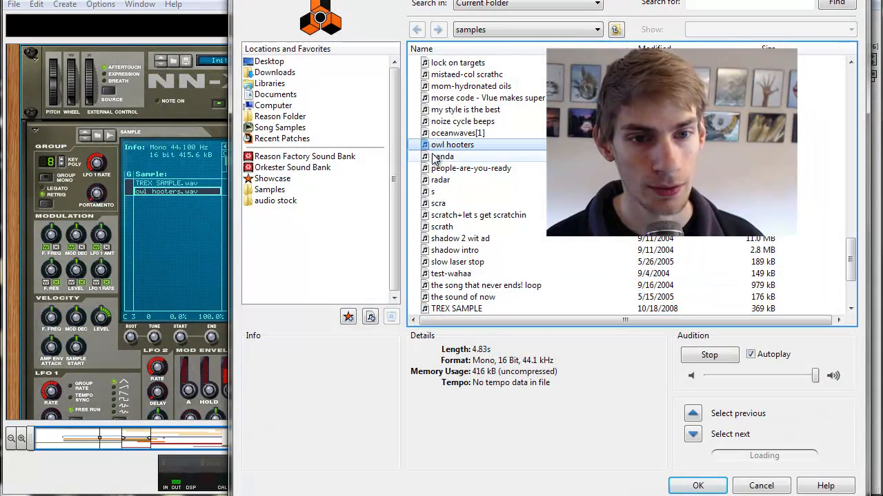
double_click(435, 157)
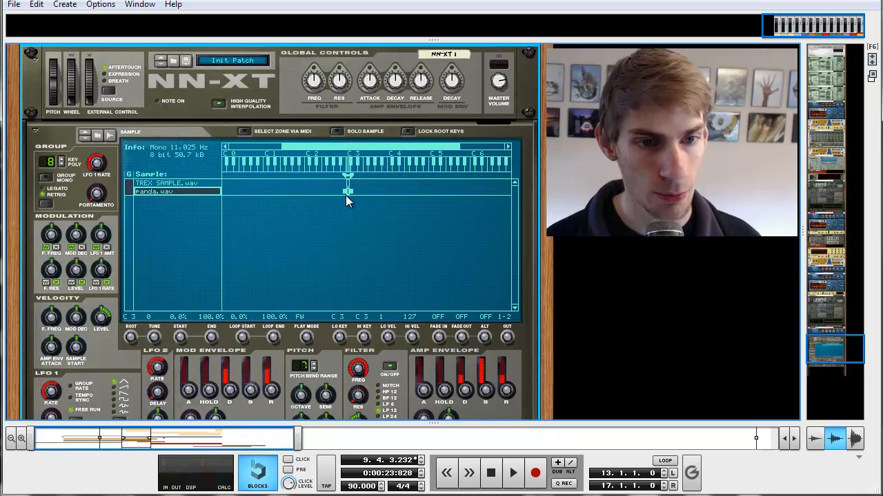
left_click_drag(347, 193, 352, 193)
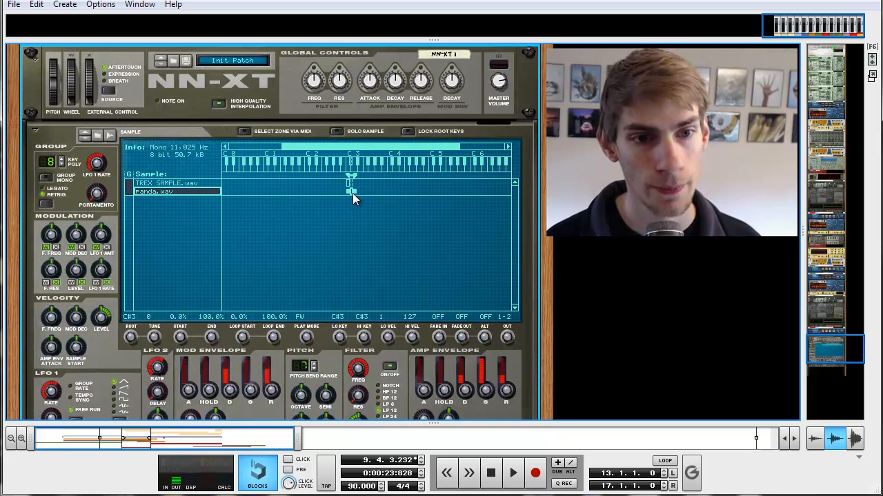
left_click_drag(349, 191, 356, 190)
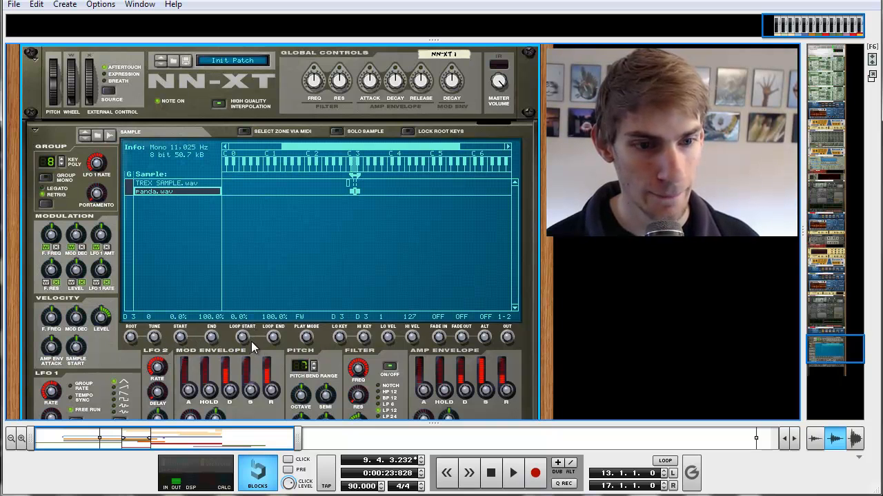
Set the panda zone's play mode to FW-BW.
left_click_drag(307, 342, 303, 327)
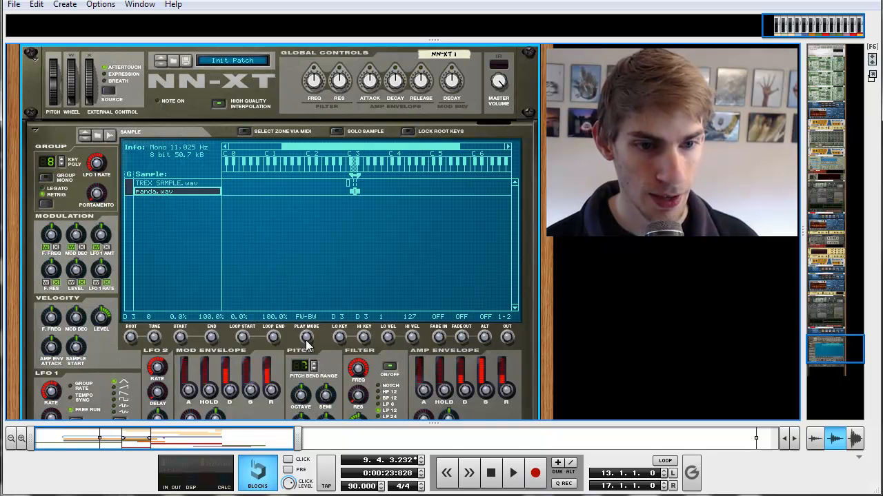
mouse_move(306, 342)
left_mouse_down()
mouse_move(307, 334)
mouse_move(307, 350)
left_mouse_up()
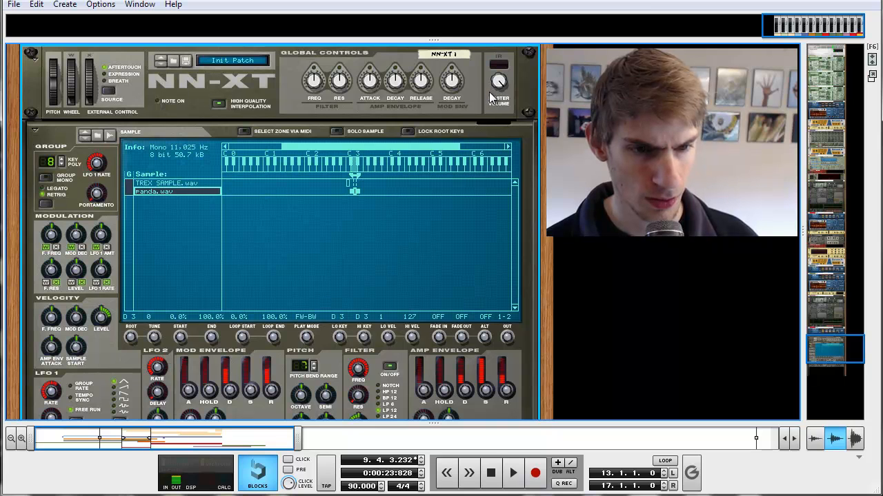
Add an MClass Maximizer effect to the NN-XT.
scroll(487, 175, "down", 3)
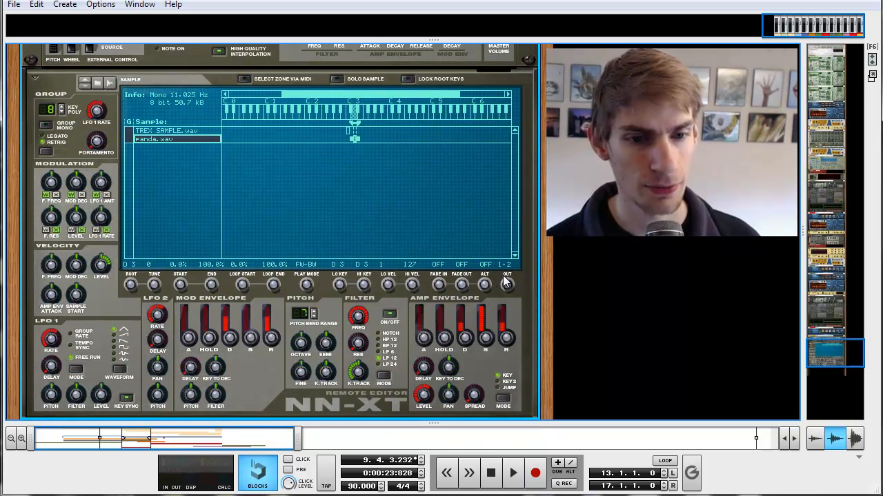
left_click(65, 5)
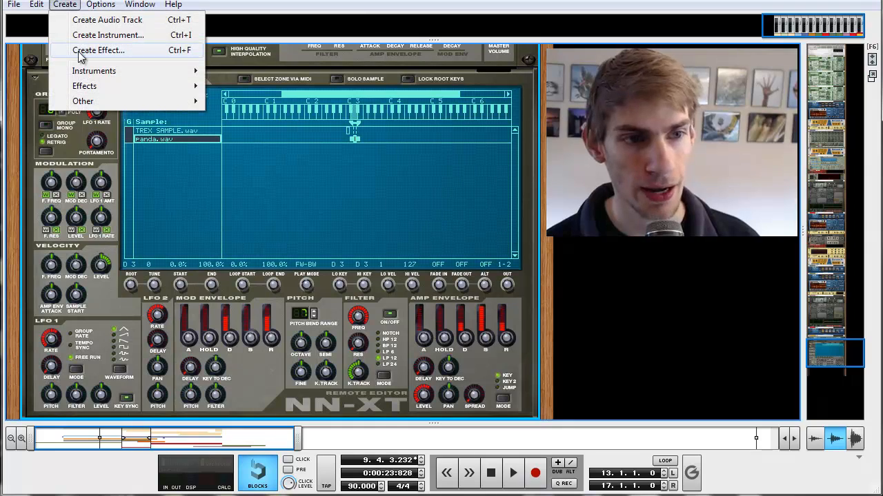
mouse_move(99, 91)
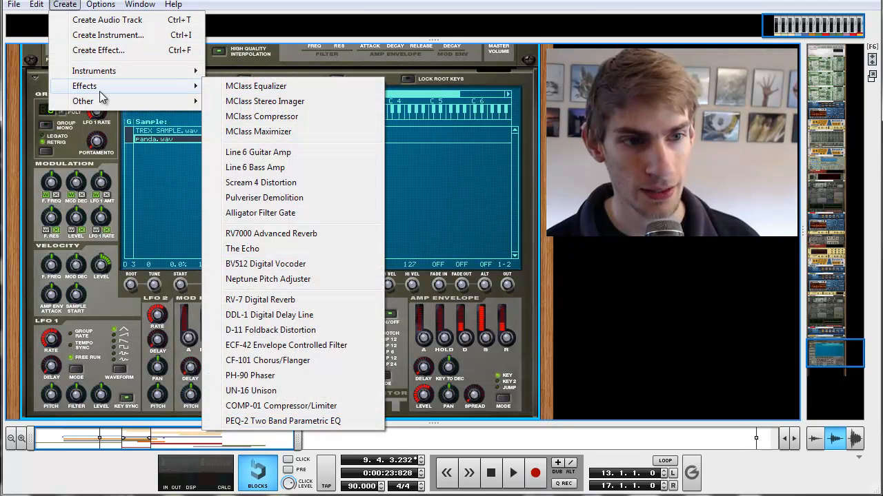
left_click(319, 132)
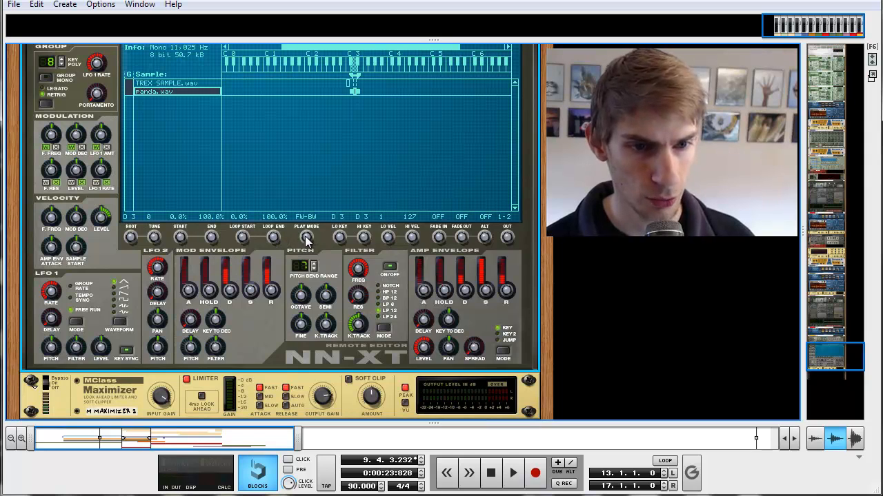
Set the panda zone's play mode to FW-LOOP and its loop end to 5.6%.
mouse_move(306, 238)
left_mouse_down()
mouse_move(308, 257)
mouse_move(308, 247)
left_mouse_up()
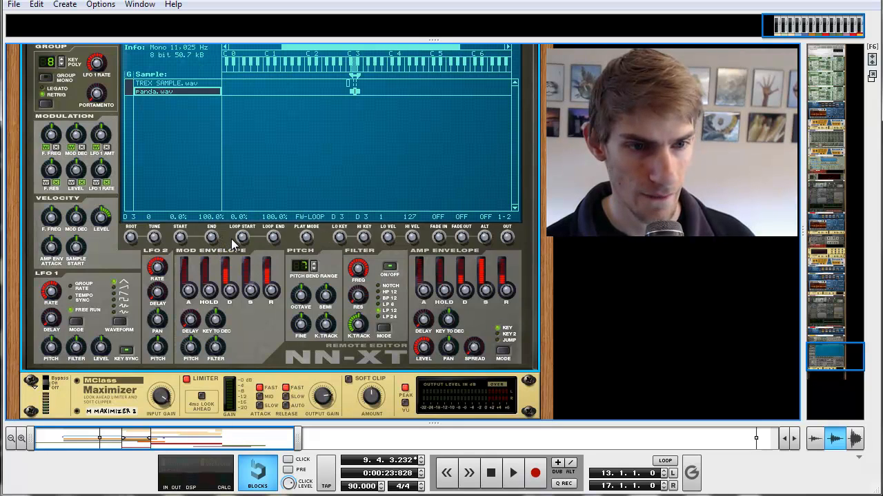
left_click_drag(273, 238, 279, 407)
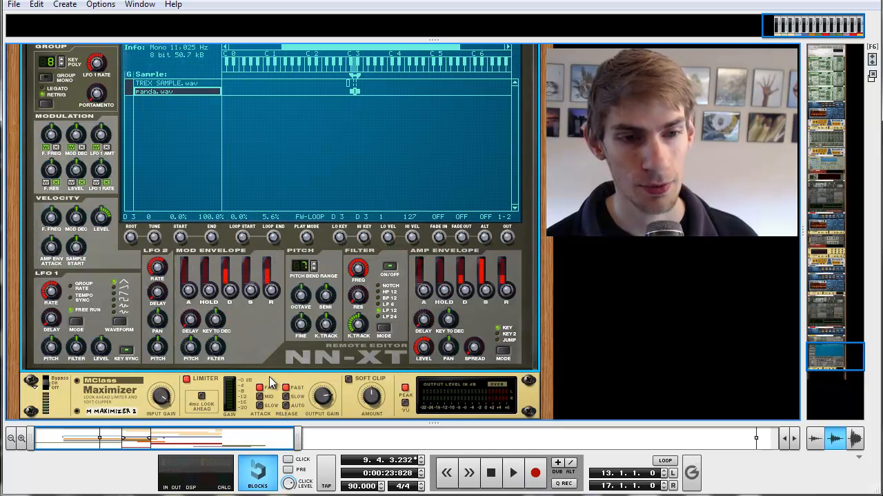
Set the panda zone's loop start to 2.0% and its loop end to 2.8%.
left_click_drag(271, 239, 243, 233)
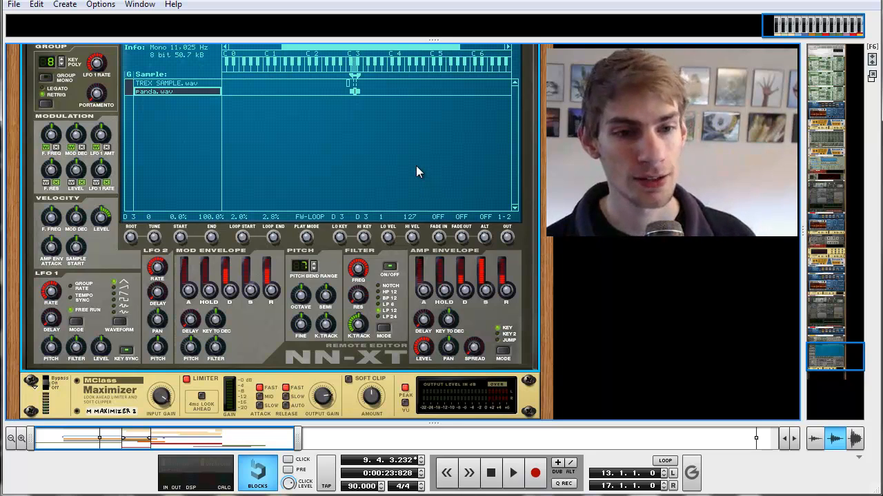
scroll(416, 166, "down", 3)
scroll(416, 165, "up", 3)
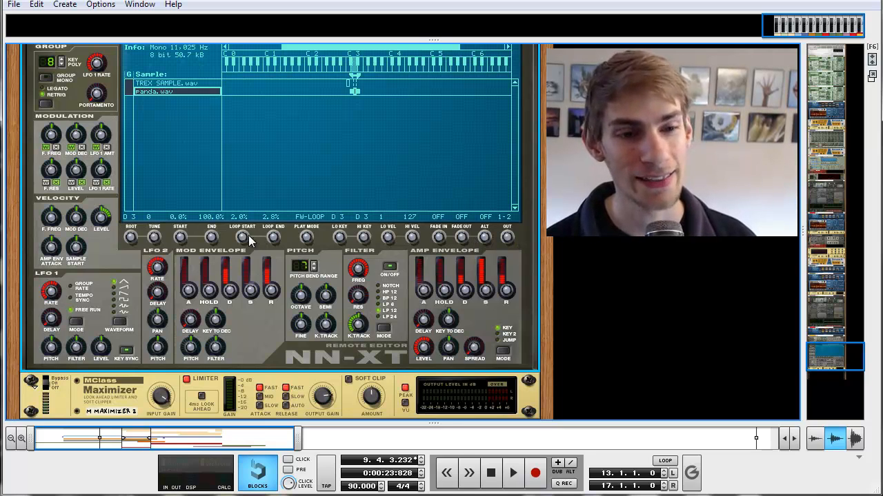
Add an RPG-8 Monophonic Arpeggiator to the NN-XT.
scroll(316, 265, "down", 4)
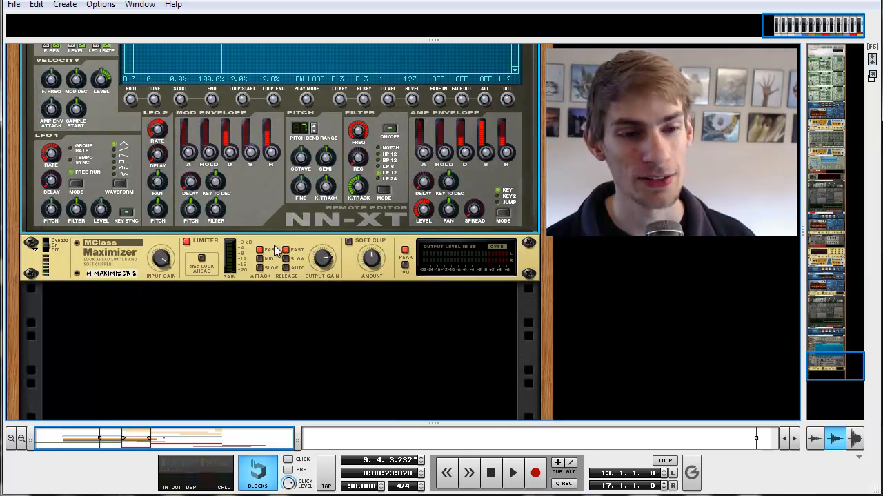
left_click(73, 7)
mouse_move(95, 86)
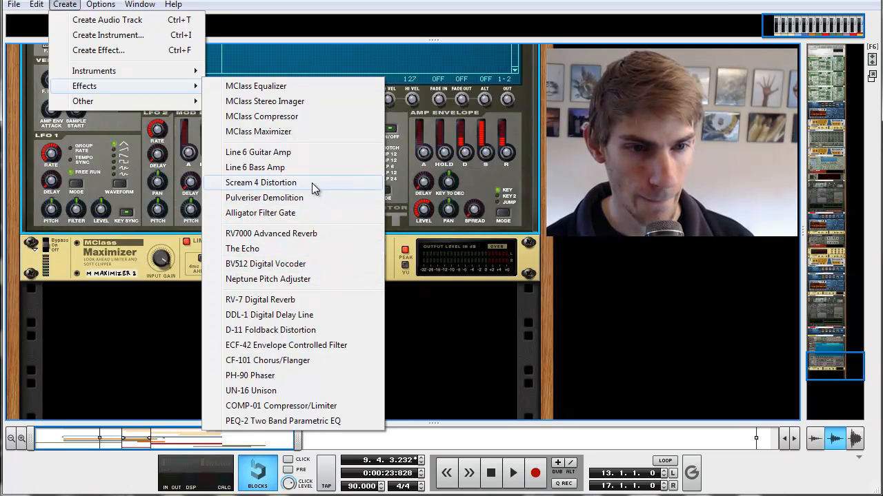
mouse_move(94, 103)
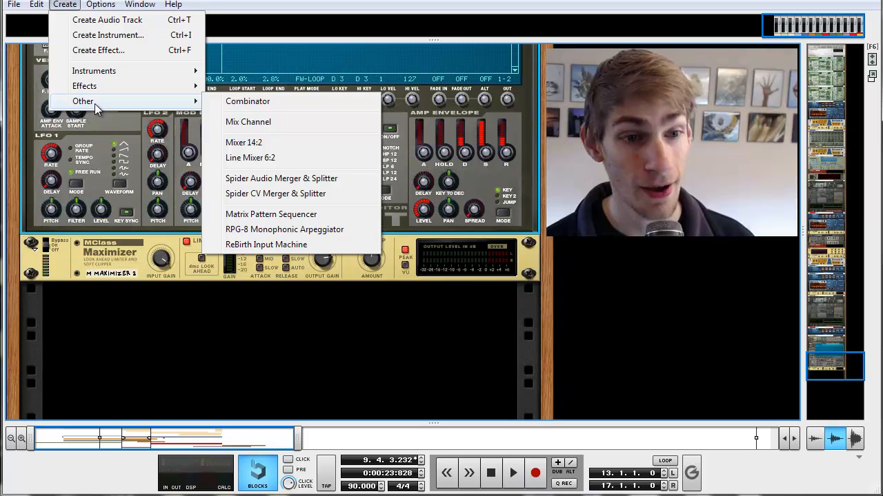
left_click(328, 233)
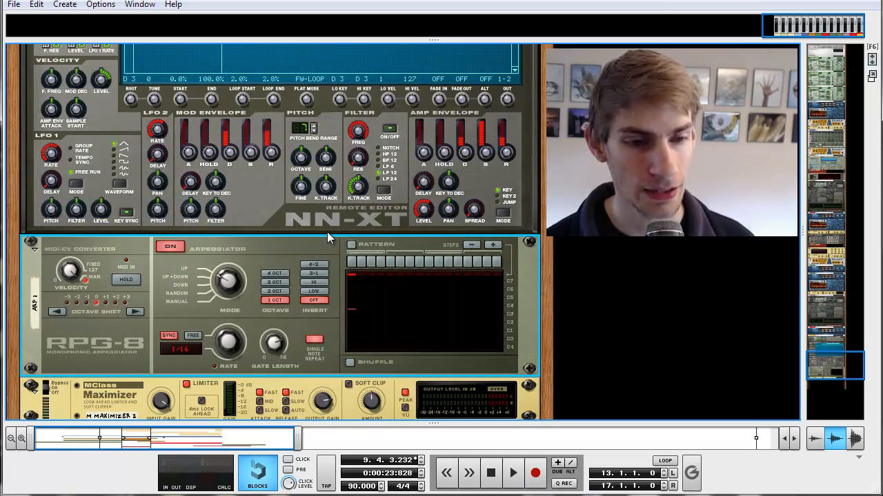
Switch the RPG-8 to free rate and adjust its speed, and widen the panda zone's loop to 0.0% start and 71.2% end.
left_click(191, 334)
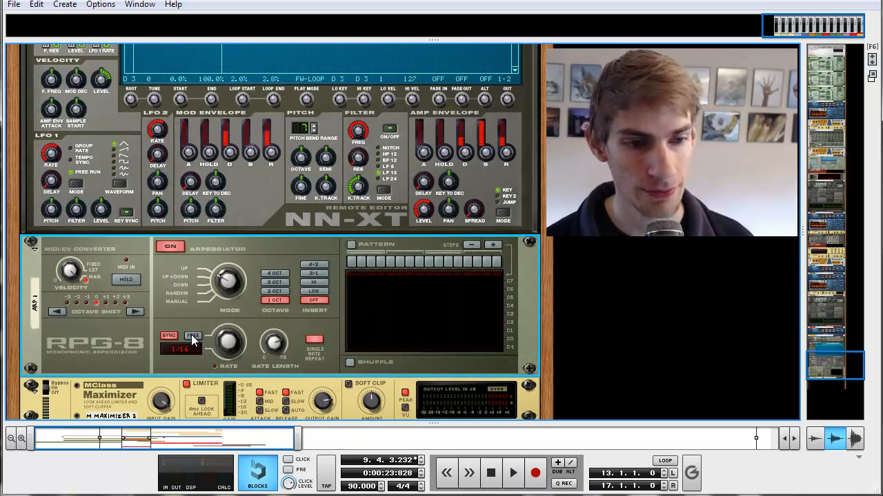
mouse_move(232, 347)
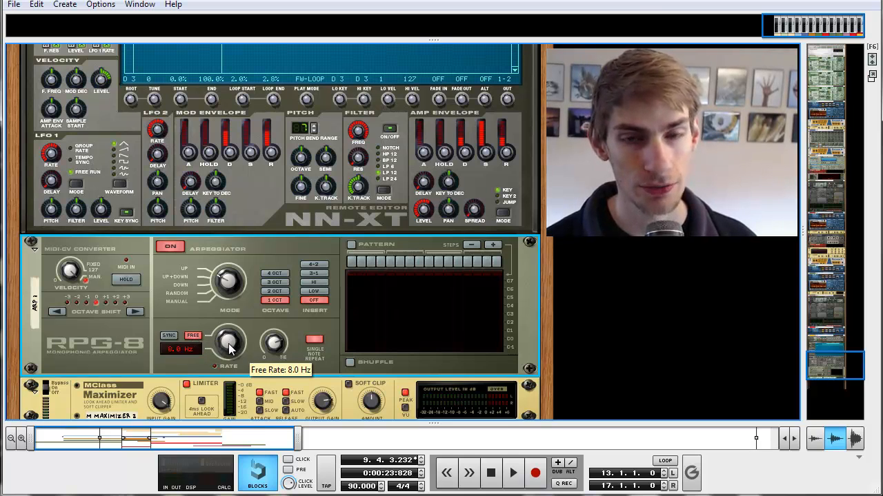
mouse_move(230, 348)
left_mouse_down()
mouse_move(233, 283)
mouse_move(236, 362)
left_mouse_up()
scroll(237, 304, "up", 5)
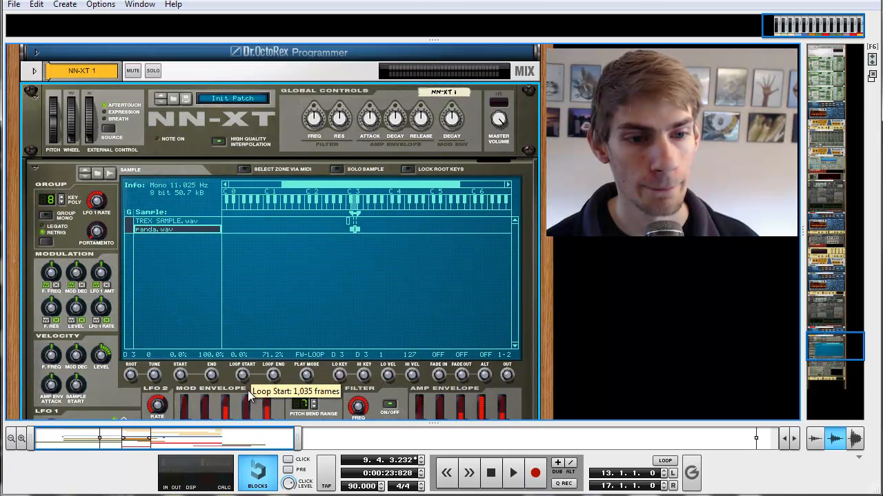
scroll(257, 365, "down", 5)
left_click_drag(214, 207, 243, 137)
Set the panda zone's loop end to 100.0%, its play mode to FW and its sample start to 3.2%.
scroll(245, 145, "up", 5)
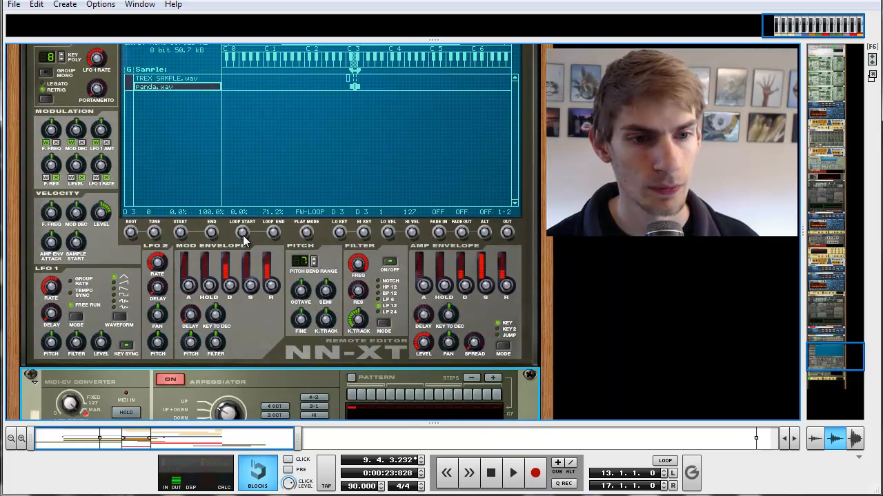
left_click_drag(271, 234, 276, 195)
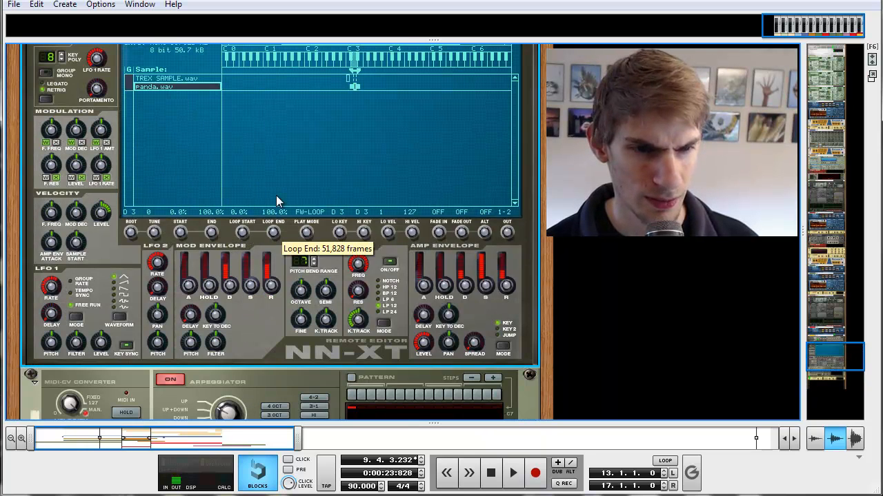
left_click_drag(309, 238, 309, 249)
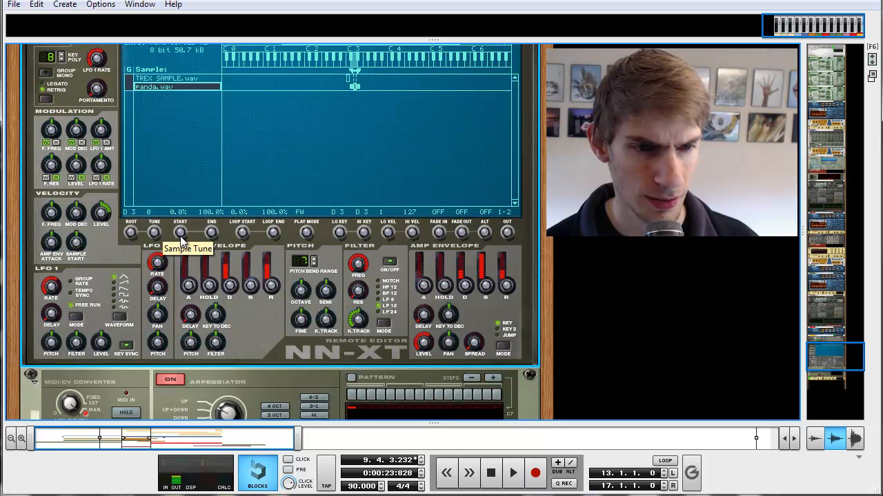
left_click_drag(180, 233, 182, 231)
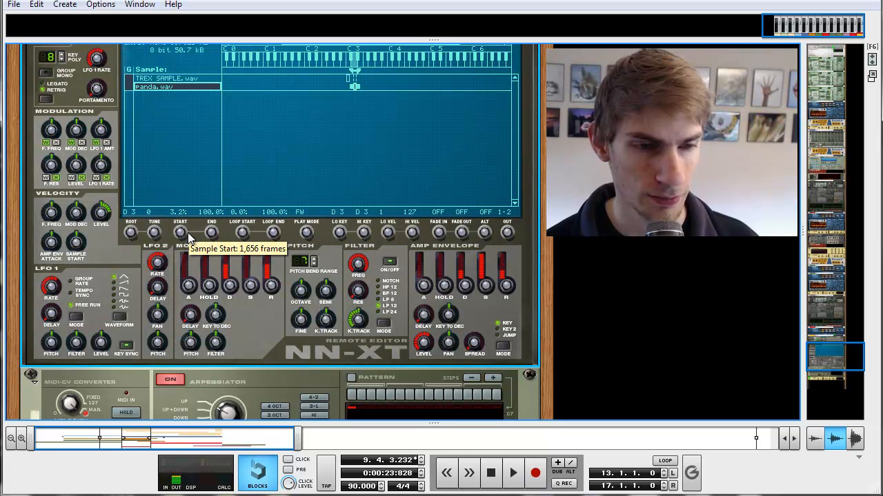
Lower the RPG-8 arpeggiator's free rate to 0.1 Hz.
scroll(182, 233, "down", 5)
left_click_drag(233, 242, 223, 273)
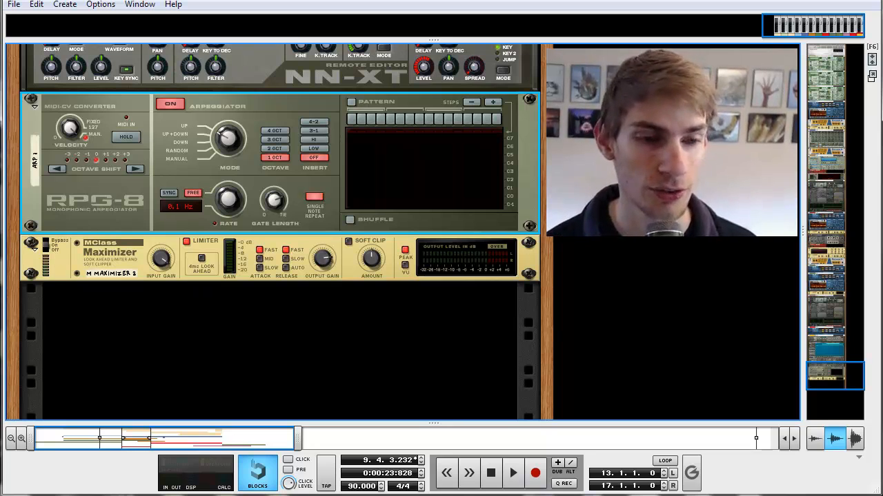
left_click(74, 246)
left_click(85, 224)
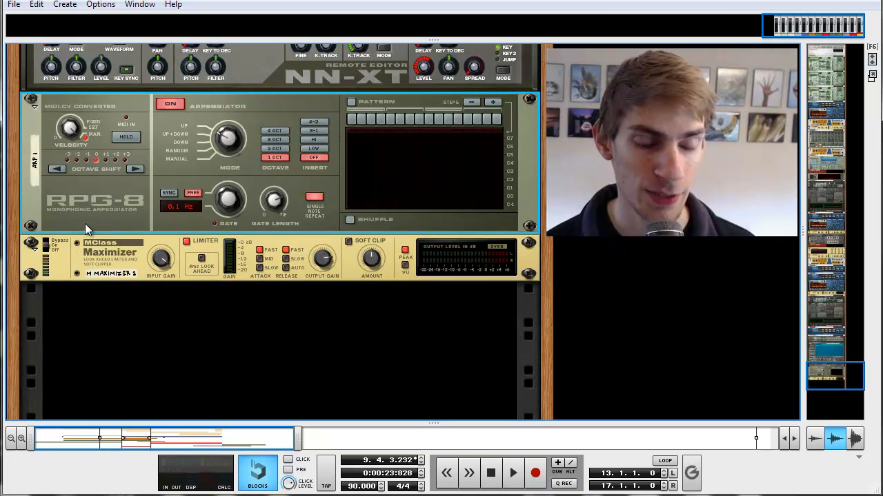